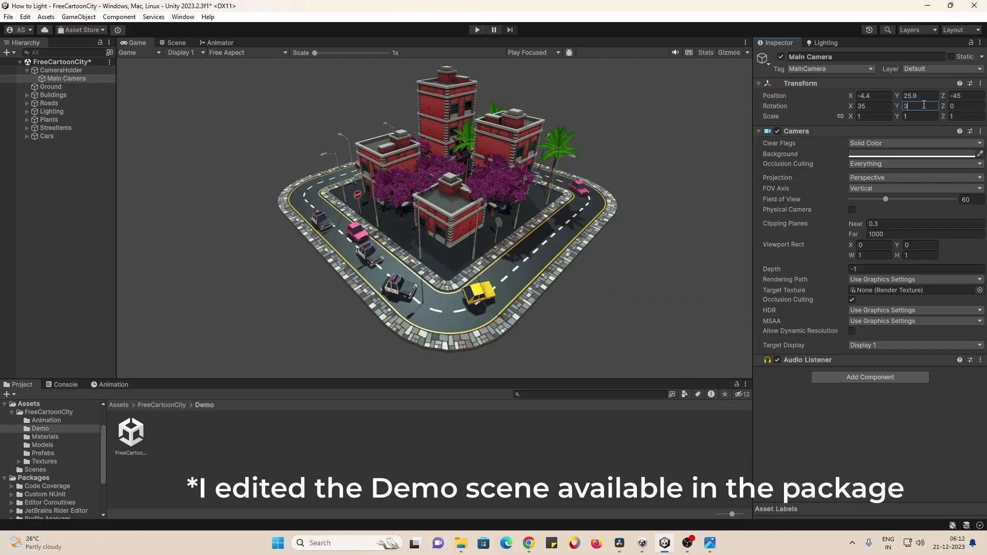
Set the main camera's Y rotation to 365.191 and delete the Lighting group from the Hierarchy
key(Return)
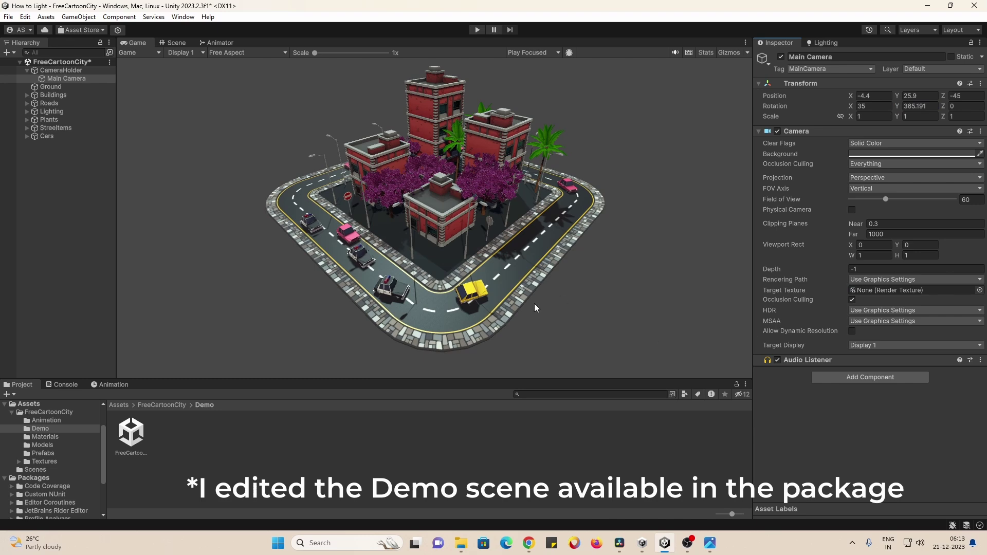
click(52, 111)
key(Delete)
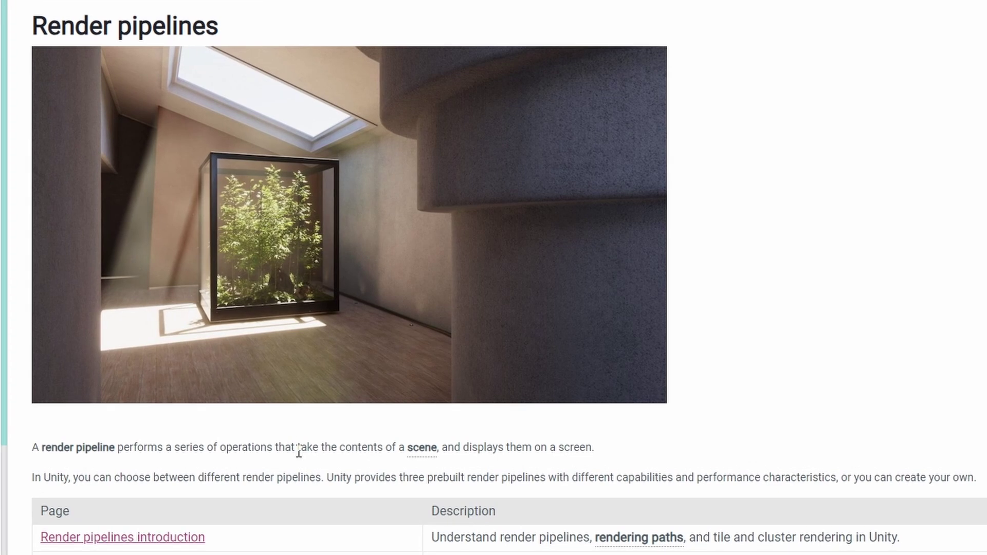
Highlight the sentence defining a render pipeline on the Render pipelines manual page
drag(297, 450, 579, 457)
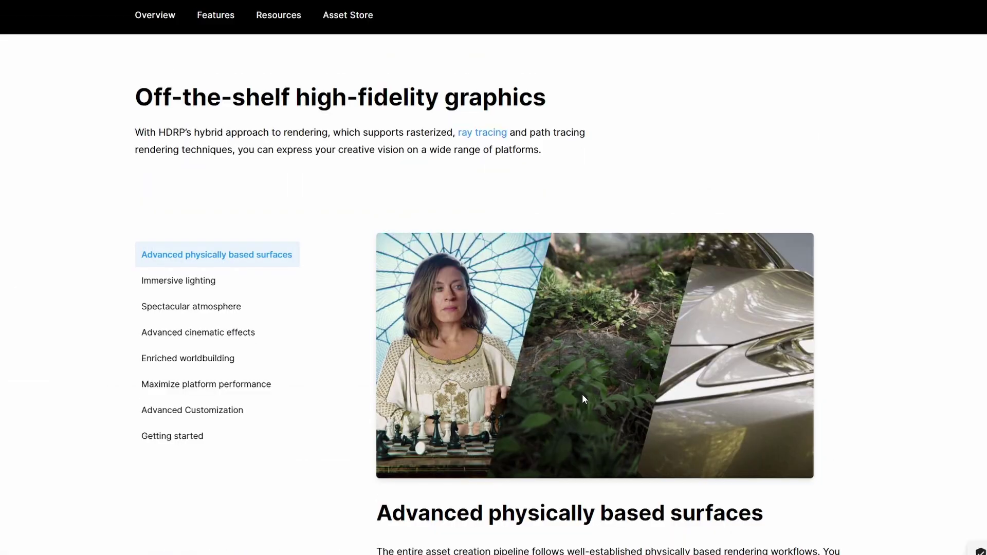
Scroll the HDRP page down to the off-the-shelf high-fidelity graphics feature list
scroll(582, 394, down, 10)
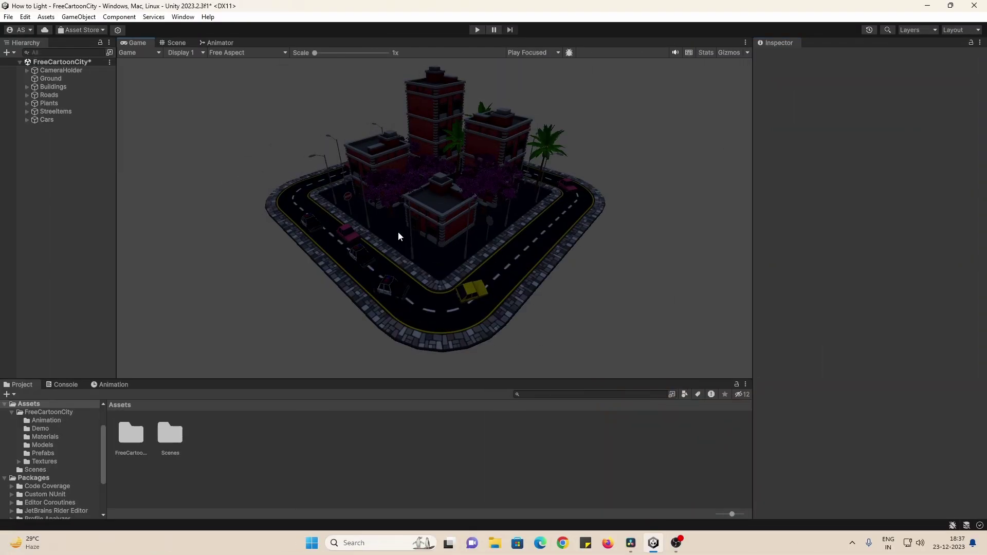
From the Lighting window, create a new lighting settings asset named 'Global Lighting'
click(183, 17)
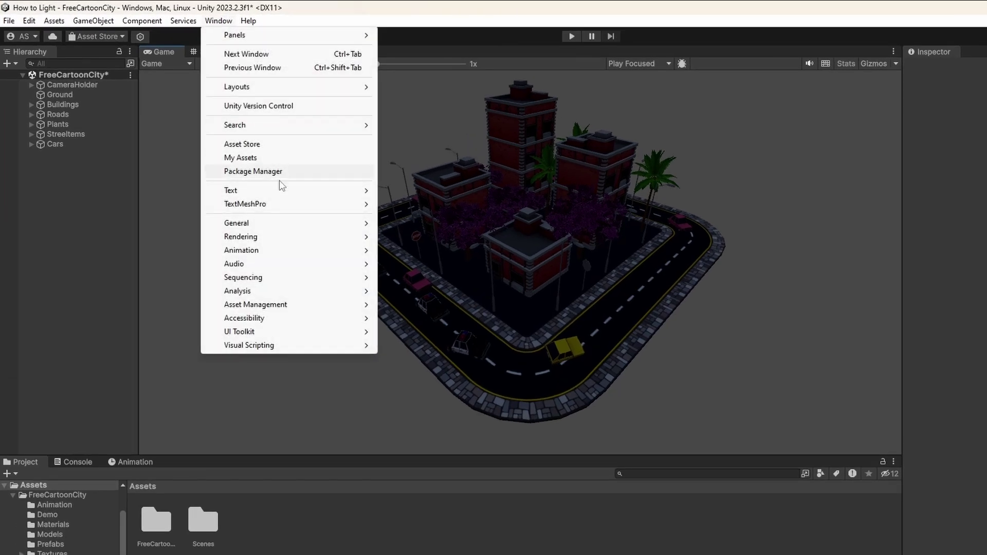
mouse_move(294, 236)
click(357, 236)
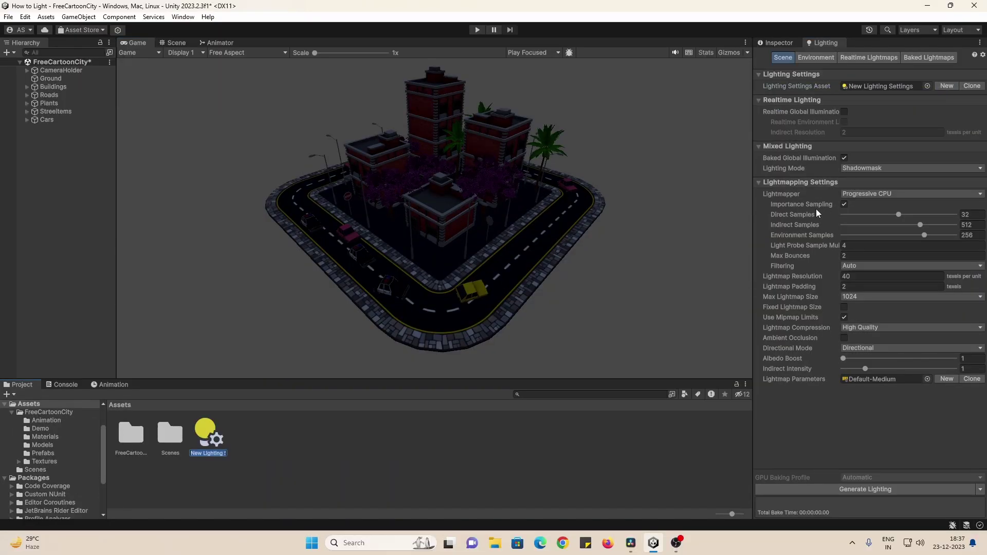
text(Global Lighting)
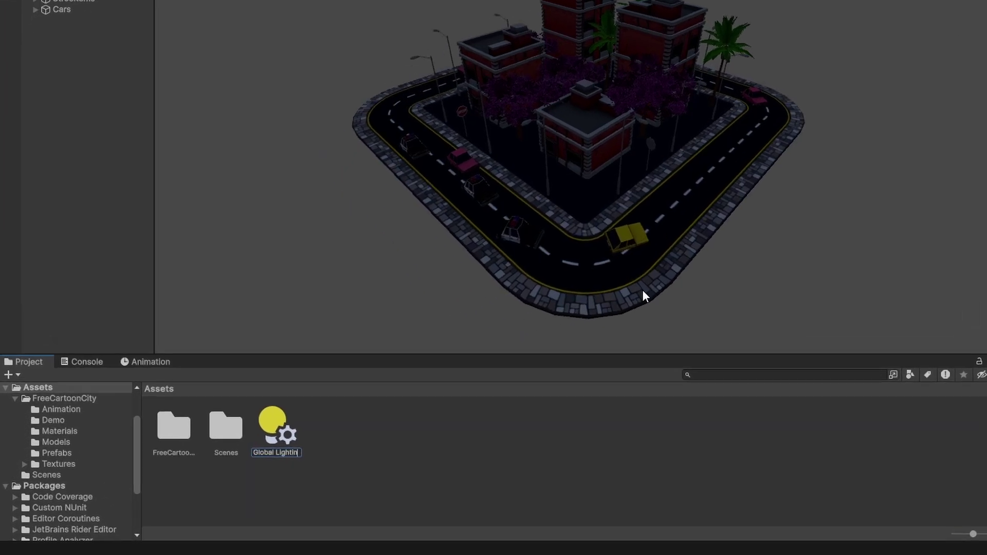
key(Return)
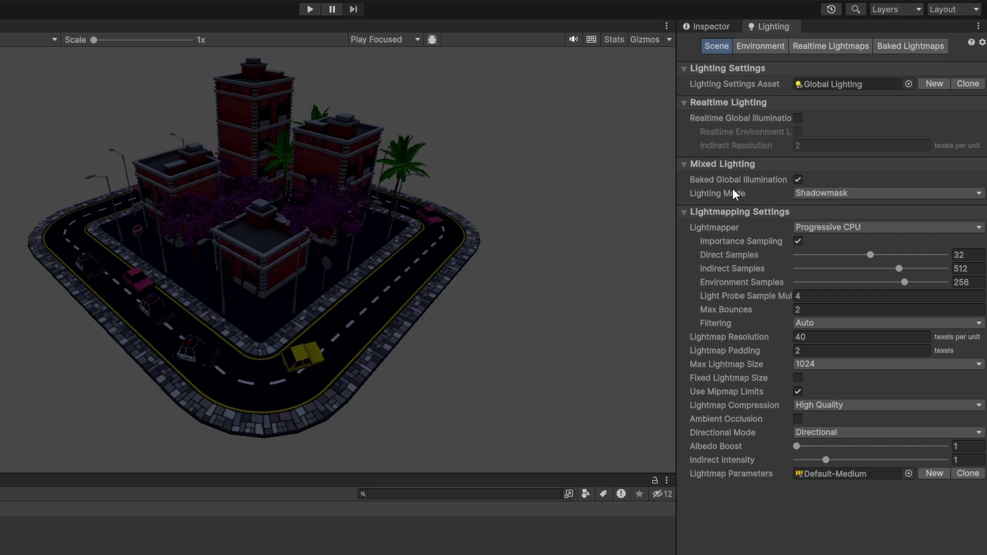
Switch the lightmapper to Progressive GPU, set Lightmap Resolution to 10, and enable Realtime Global Illumination
click(840, 228)
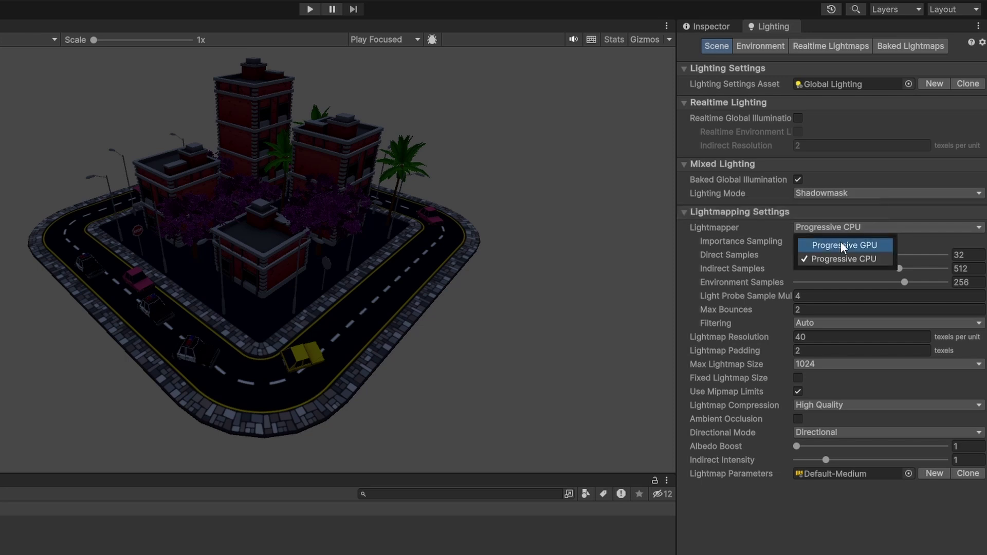
click(841, 241)
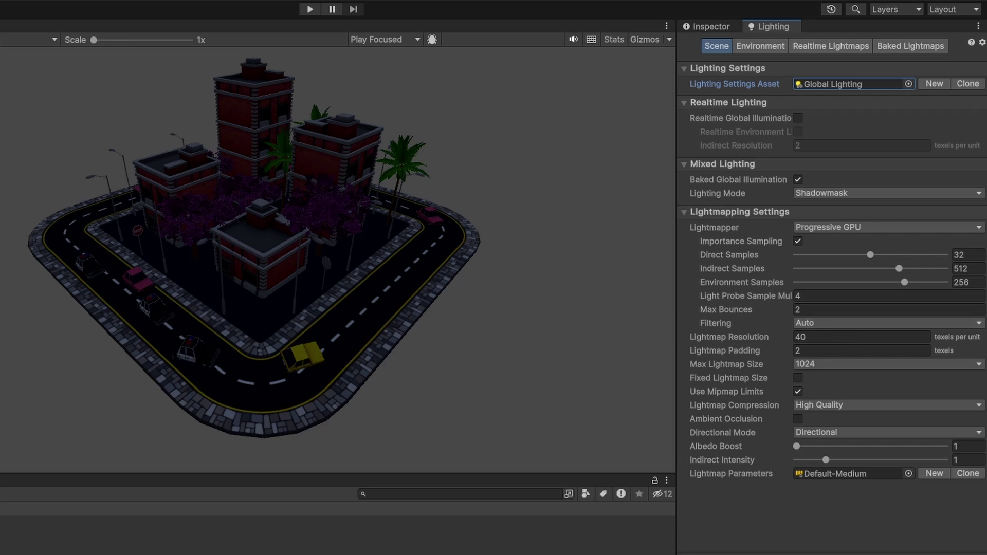
click(816, 337)
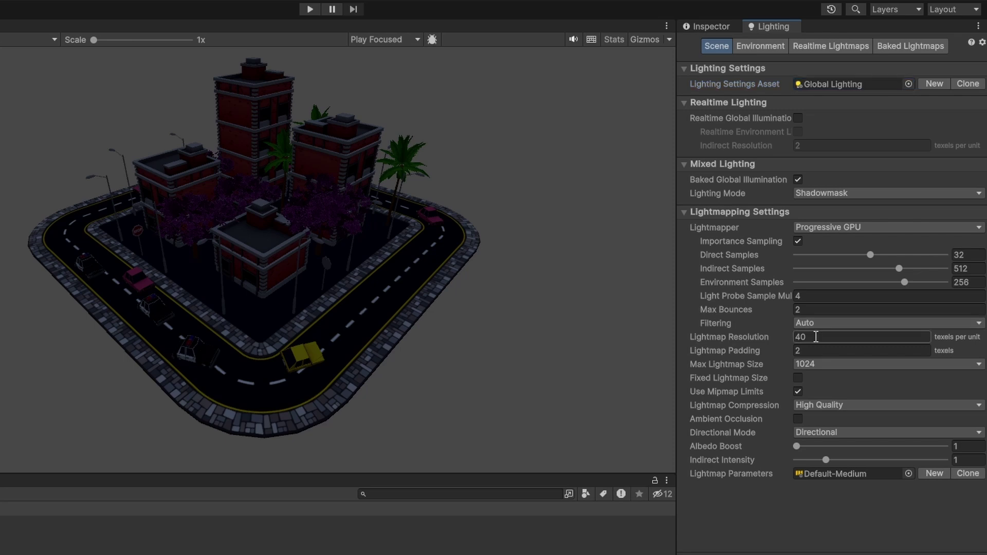
text(10)
click(821, 310)
click(816, 337)
click(798, 118)
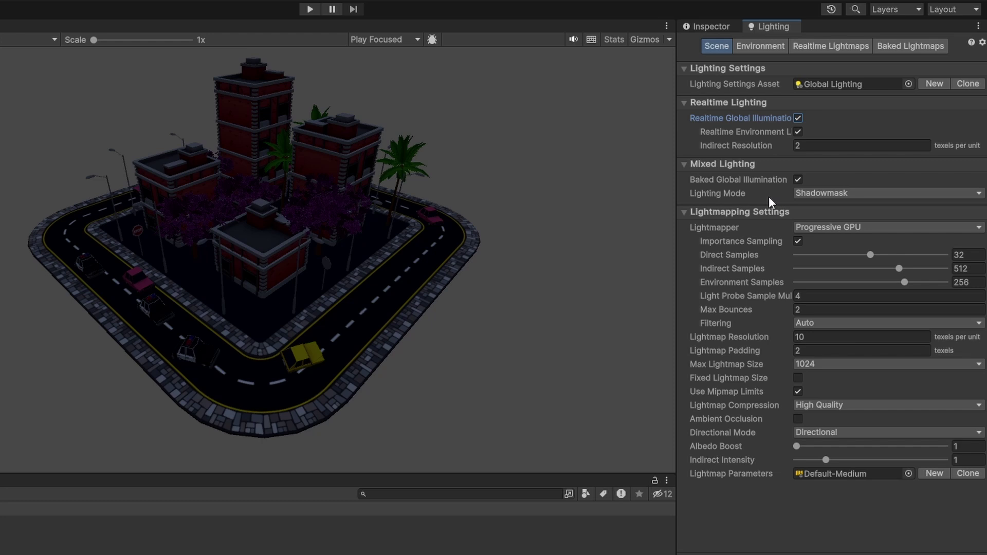
click(828, 198)
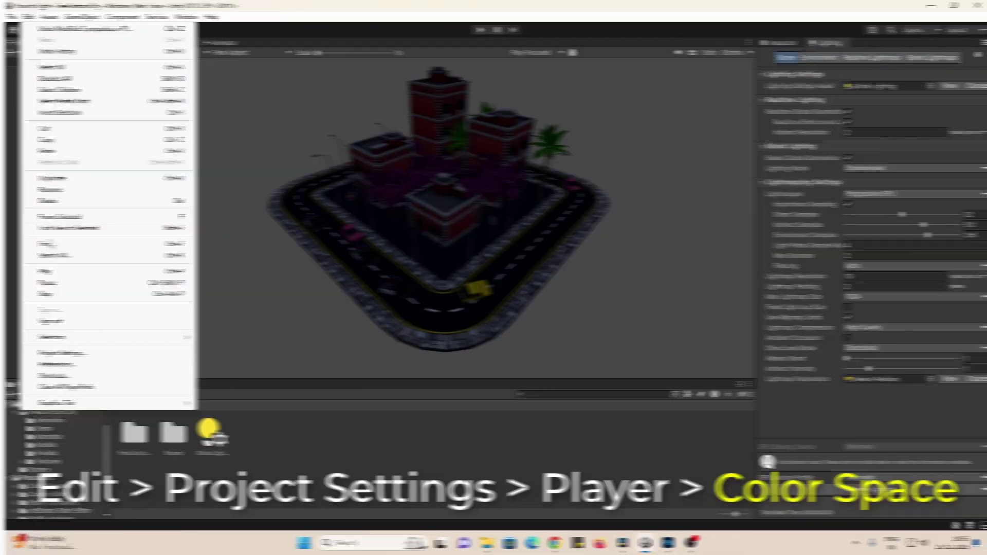
Check in the Player project settings that the colour space is Linear
click(50, 351)
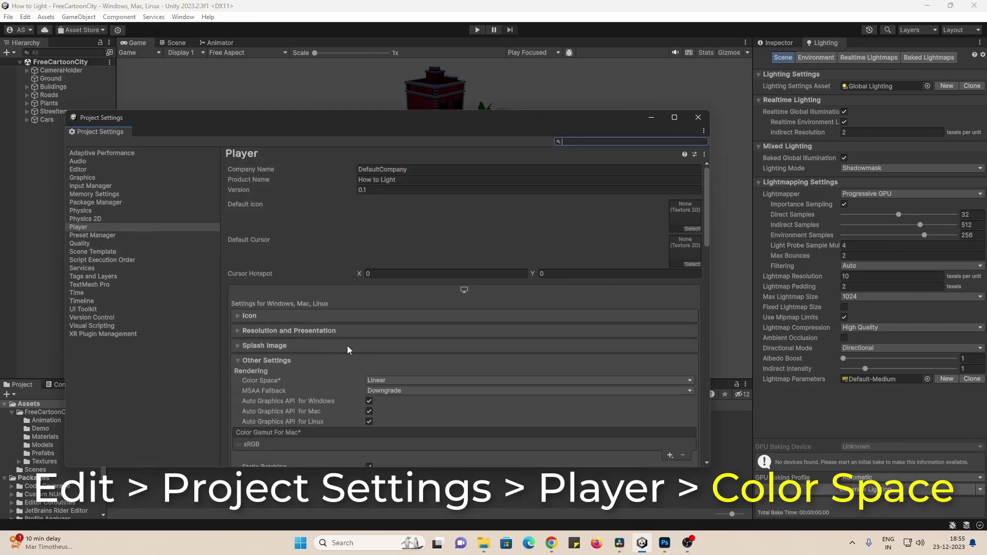
scroll(349, 346, down, 3)
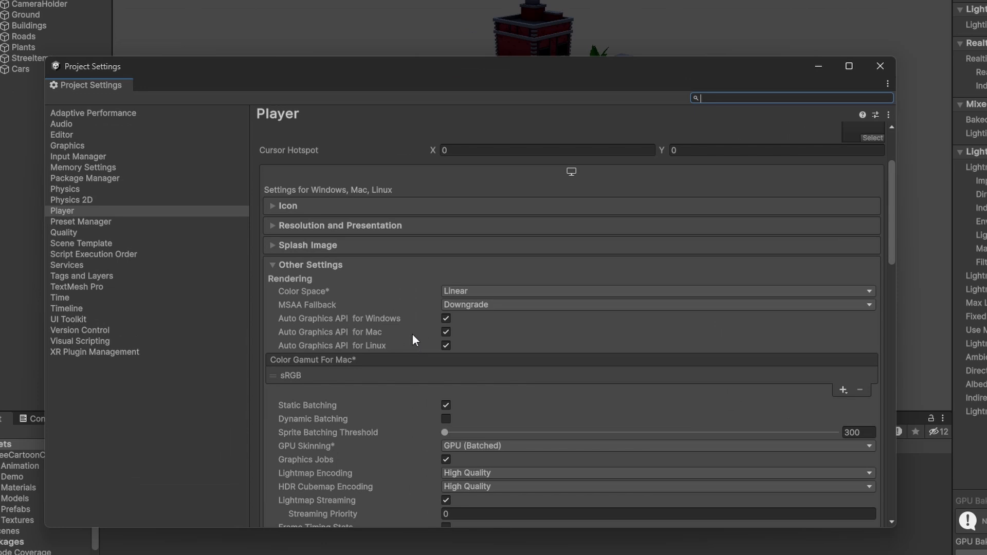
click(401, 288)
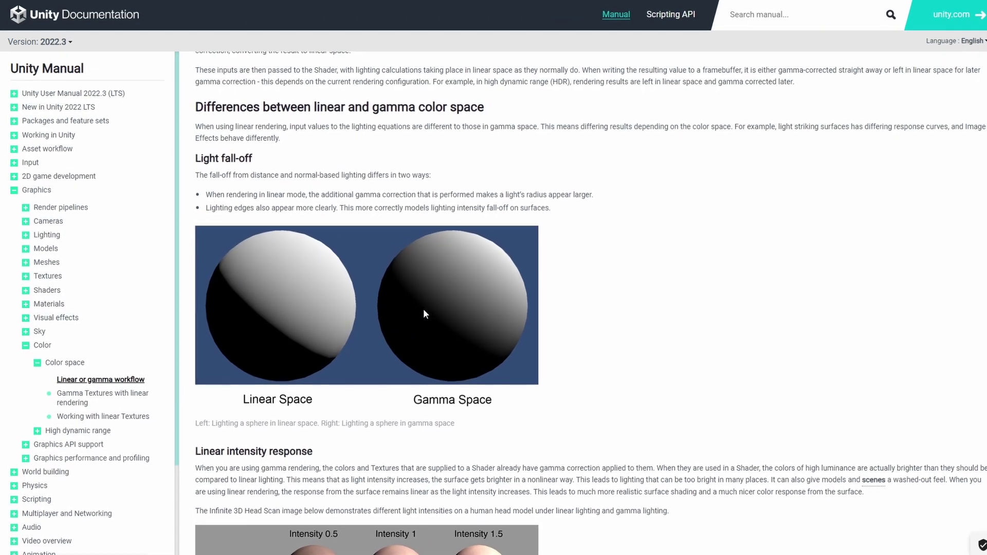
scroll(426, 306, down, 5)
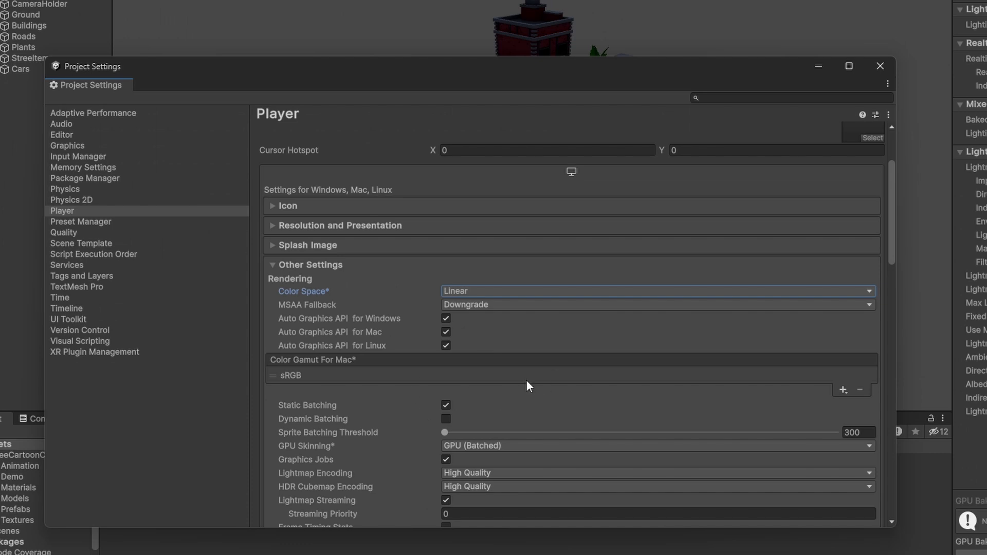
click(498, 291)
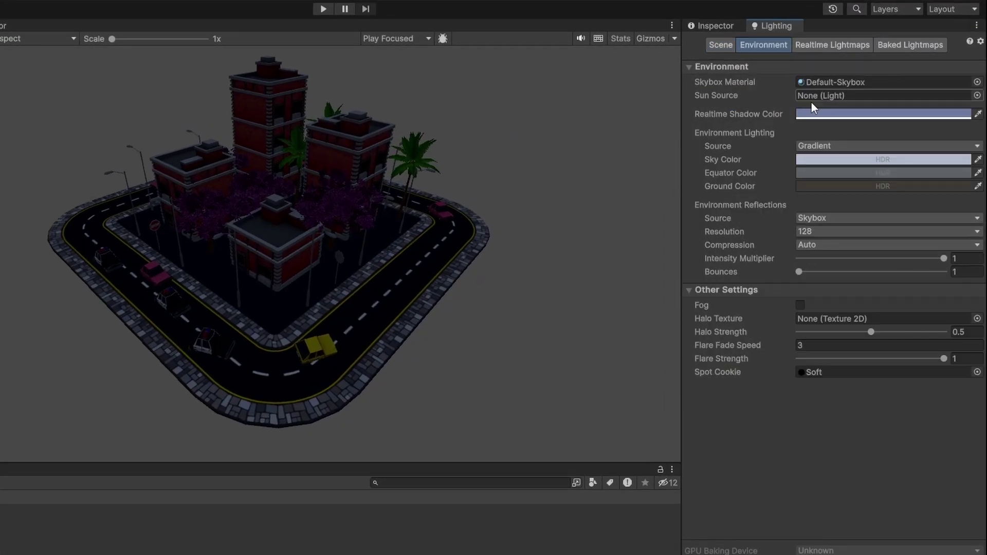
Assign FS002_Sunset_Cubemap as the skybox material and set environment lighting source to Skybox
click(865, 84)
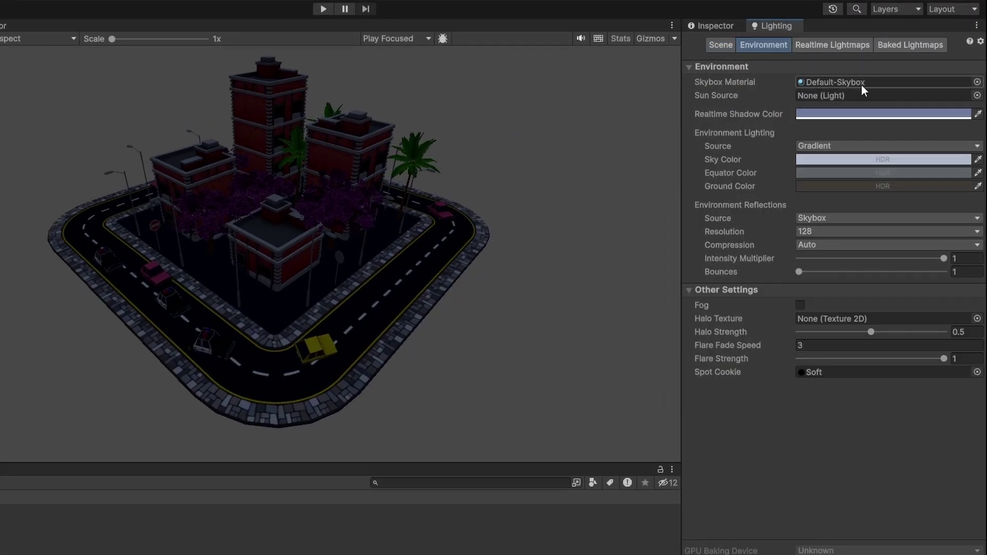
click(977, 82)
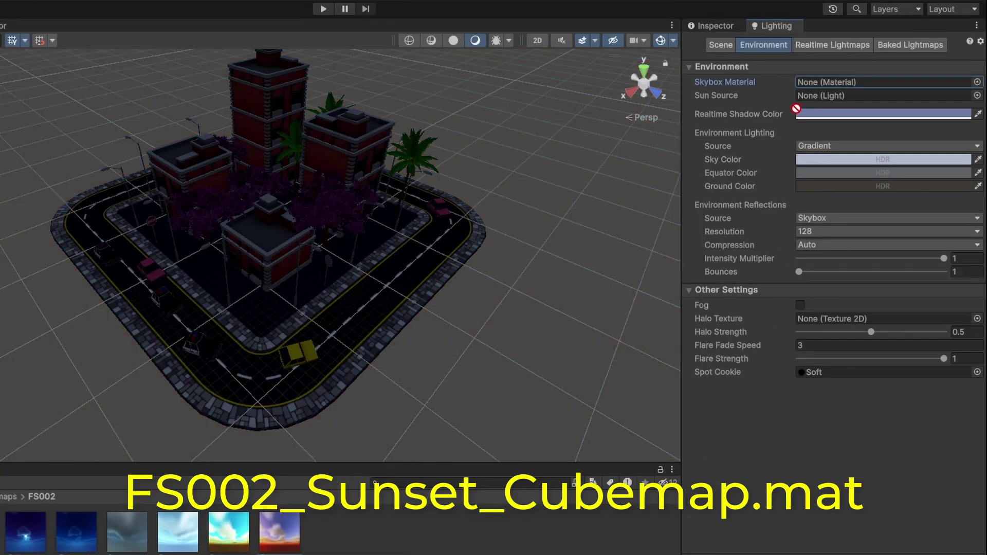
drag(796, 108, 830, 83)
click(812, 146)
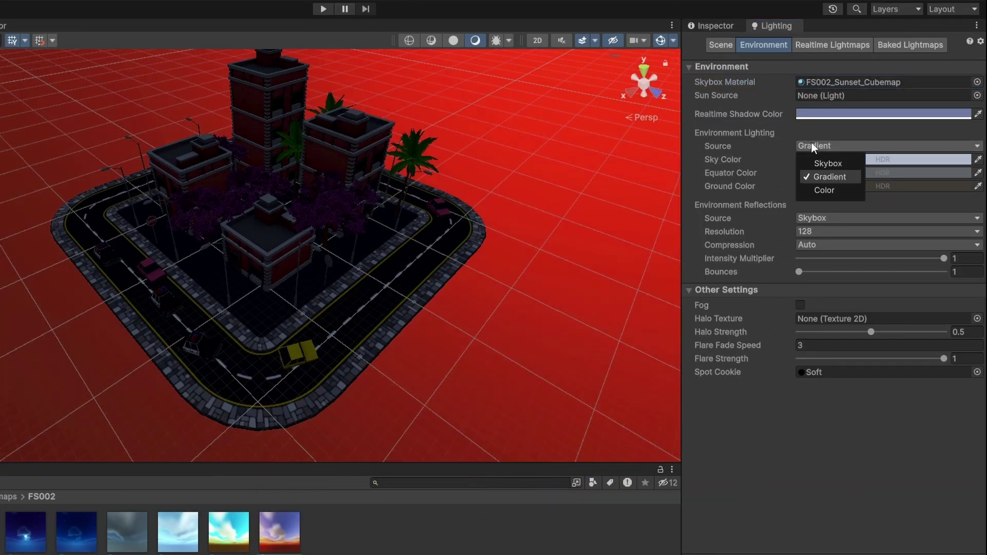
click(828, 164)
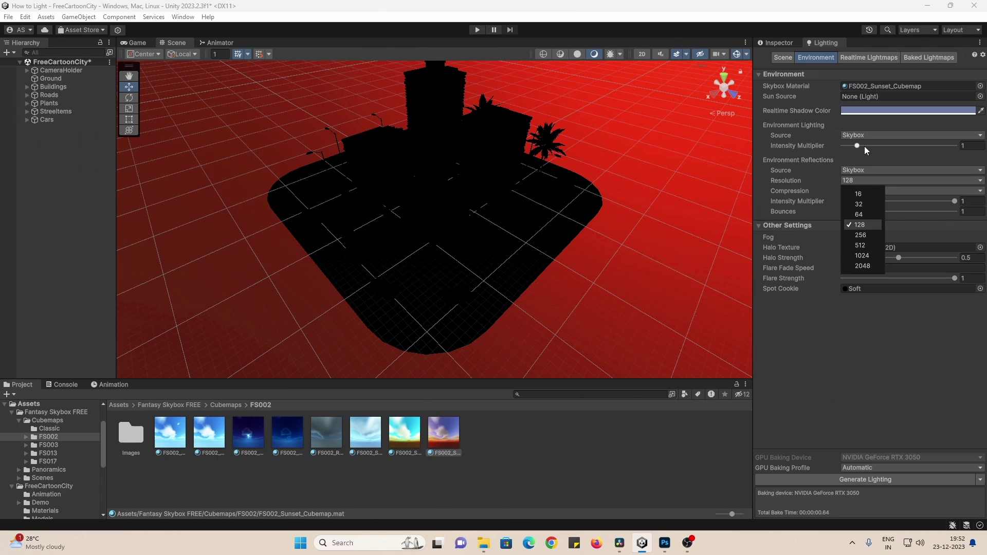
Switch environment lighting to Gradient with a black sky colour, and set reflection resolution to 512
click(865, 135)
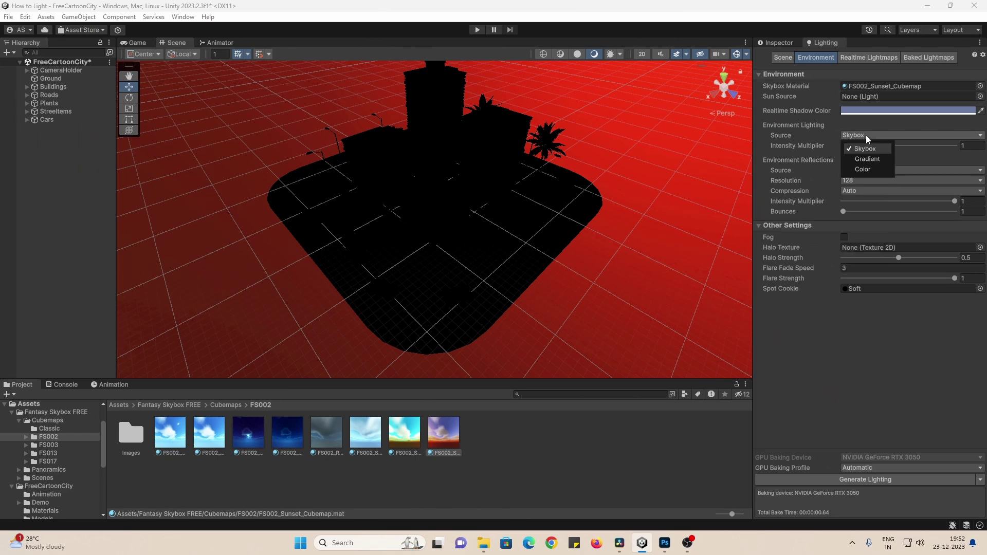
click(860, 155)
click(881, 146)
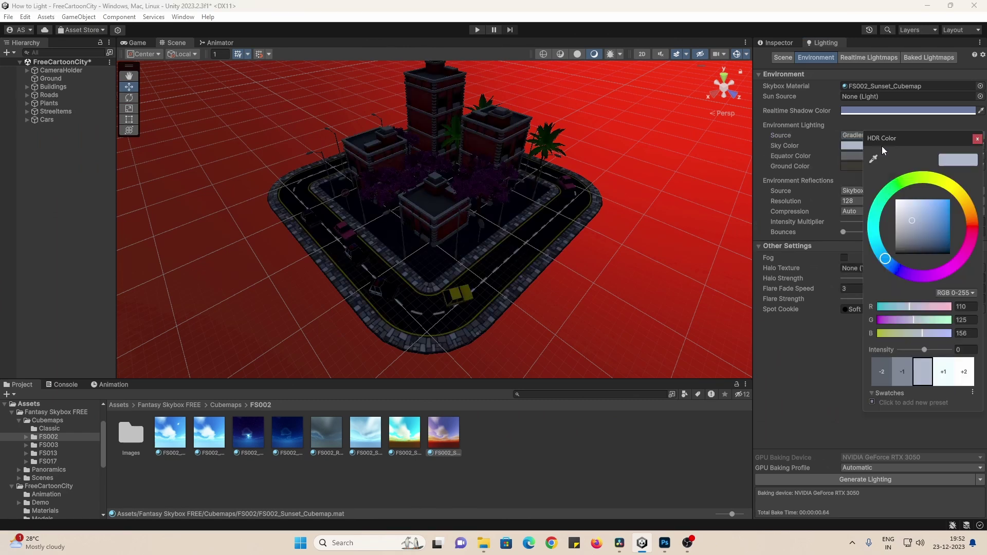
drag(914, 238, 899, 261)
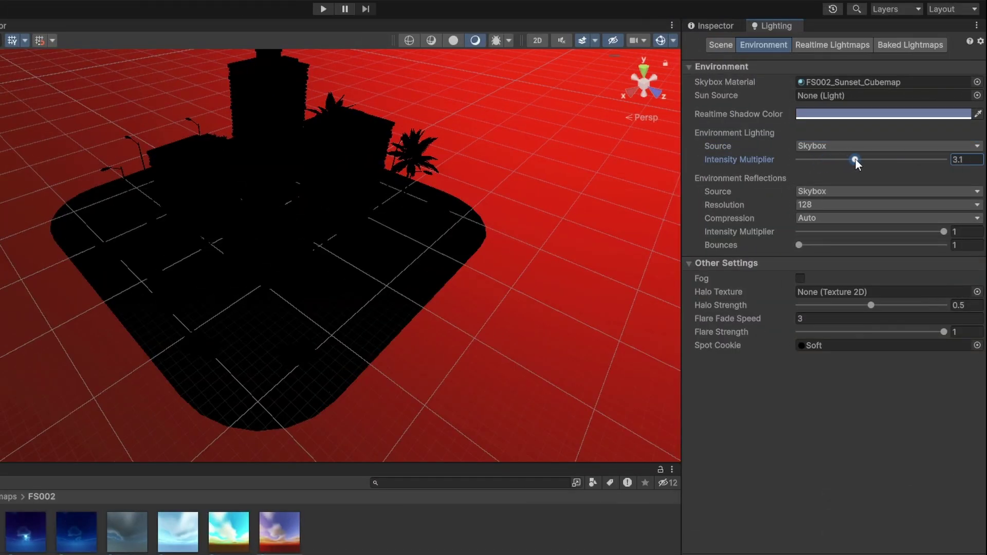
click(829, 206)
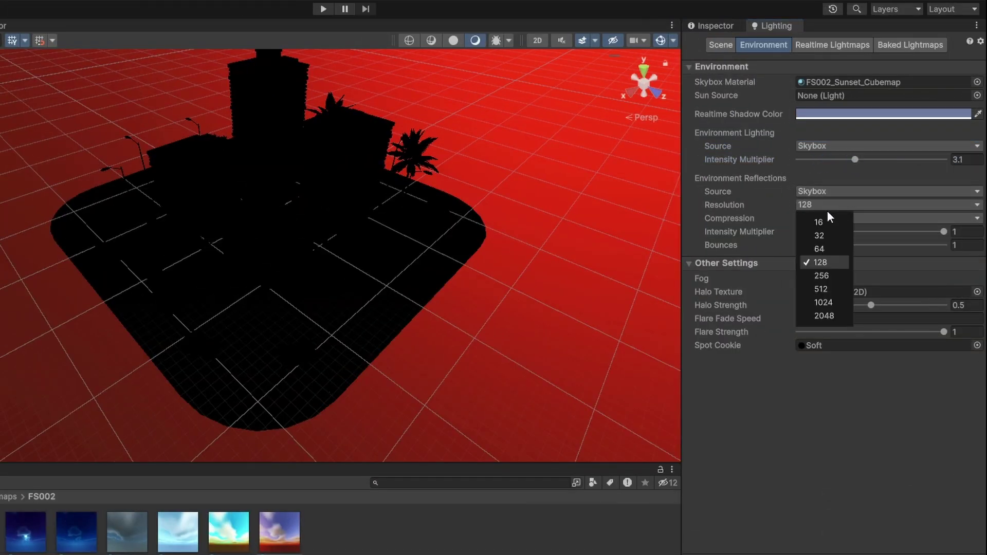
click(828, 289)
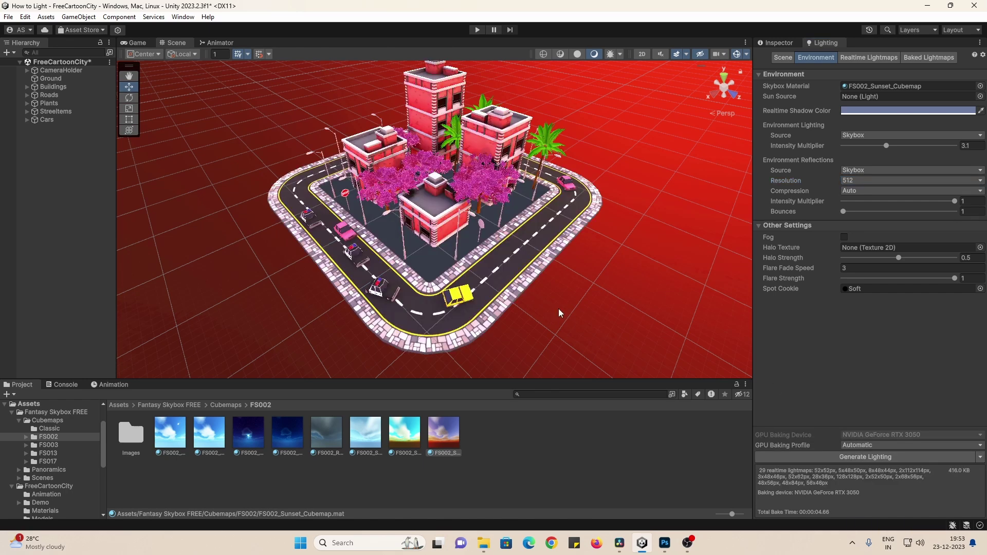
Lower environment lighting intensity to 1 and open the street lamp's StreetLight prefab for editing
key(ctrl+2)
drag(886, 146, 857, 145)
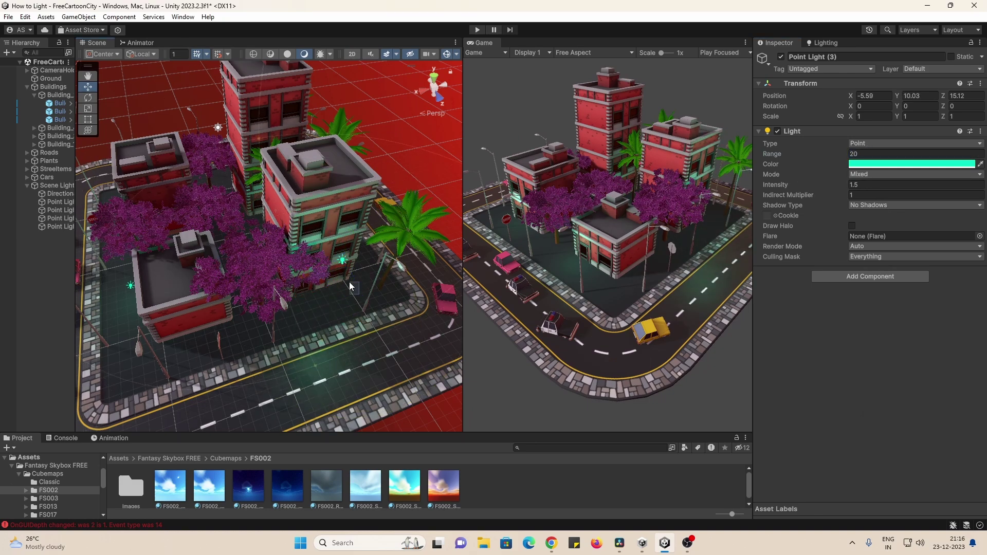
click(351, 287)
right_drag(351, 286, 318, 171)
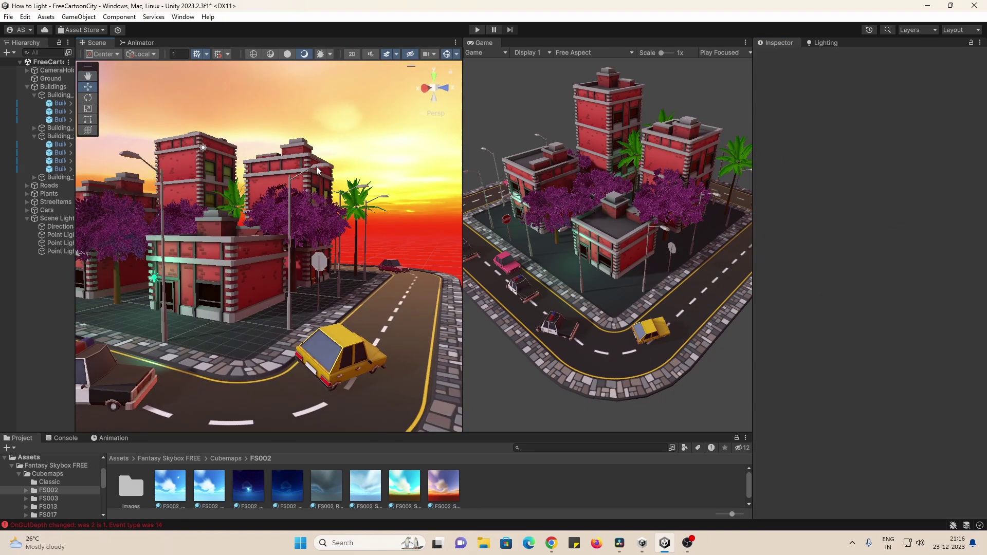
click(318, 170)
drag(76, 268, 183, 267)
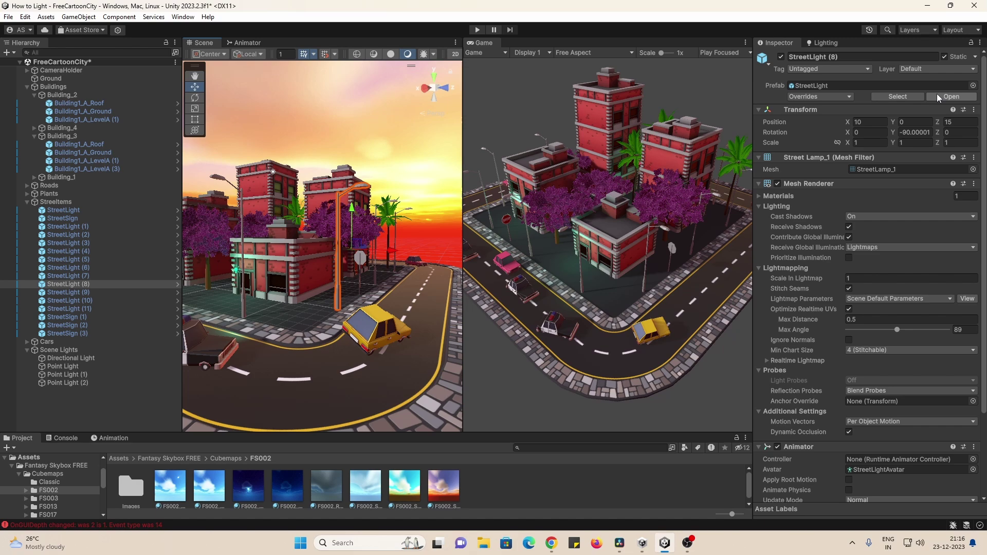
click(949, 96)
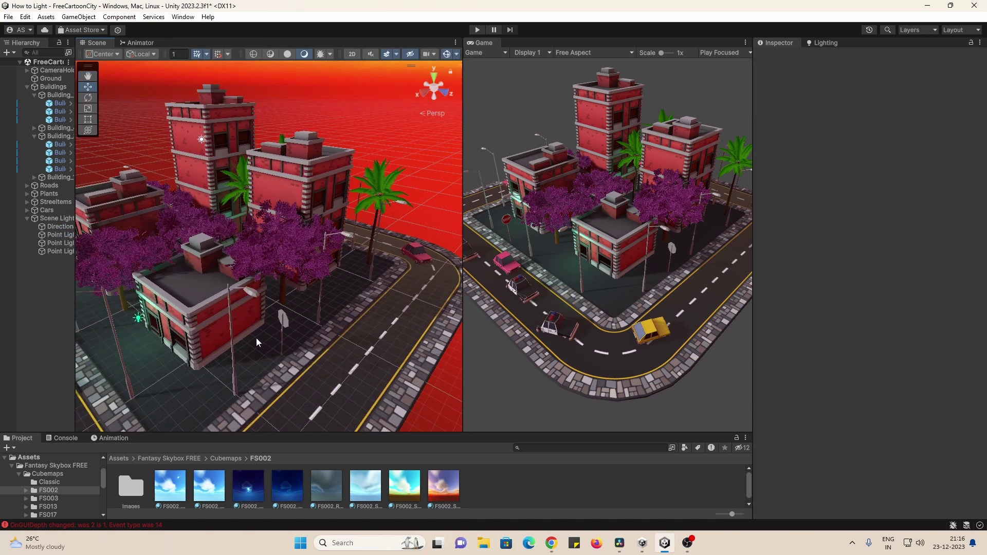
Add a spot light to the StreetLight prefab, rotate it to point downward, and set it to Baked
right_click(86, 84)
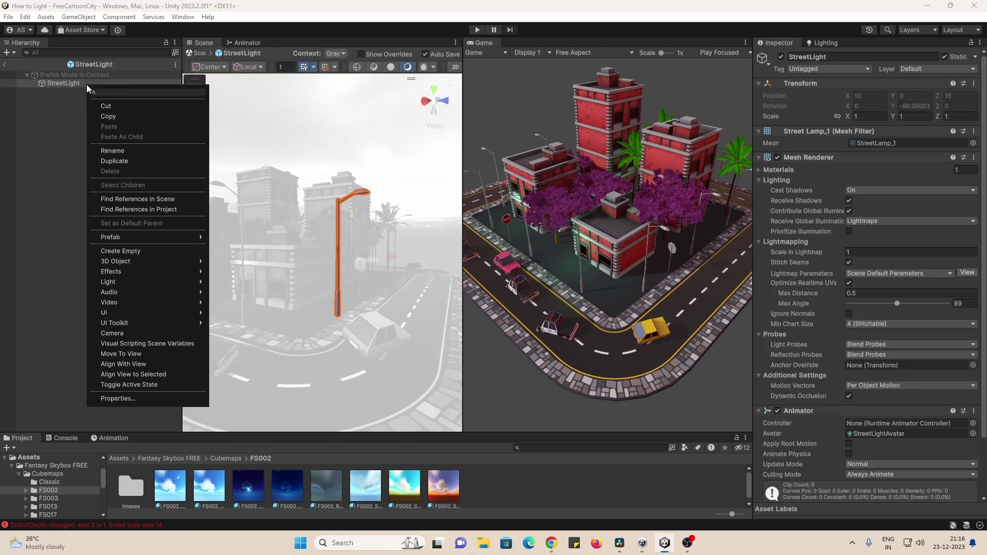
right_click(62, 150)
mouse_move(103, 322)
click(221, 343)
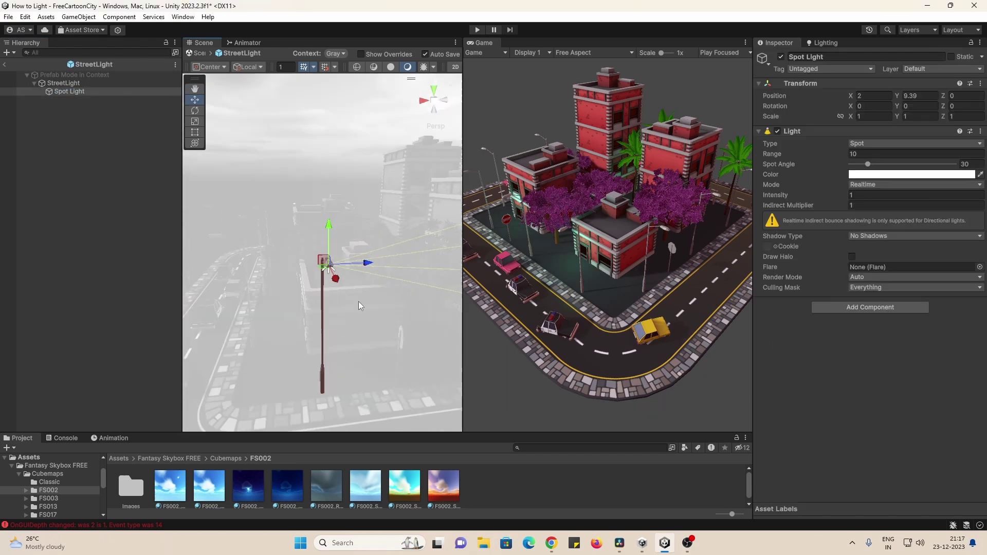
key(e)
drag(385, 248, 421, 326)
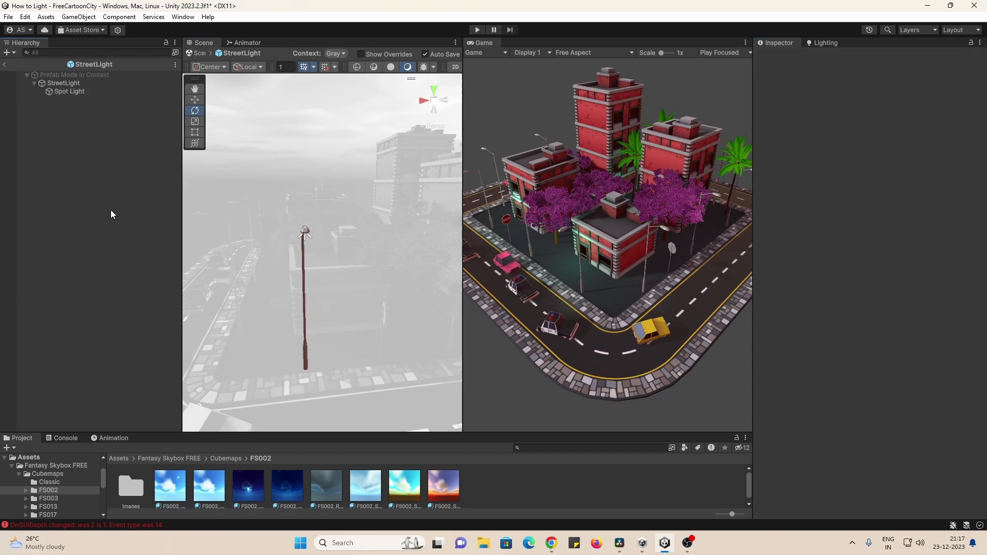
click(867, 185)
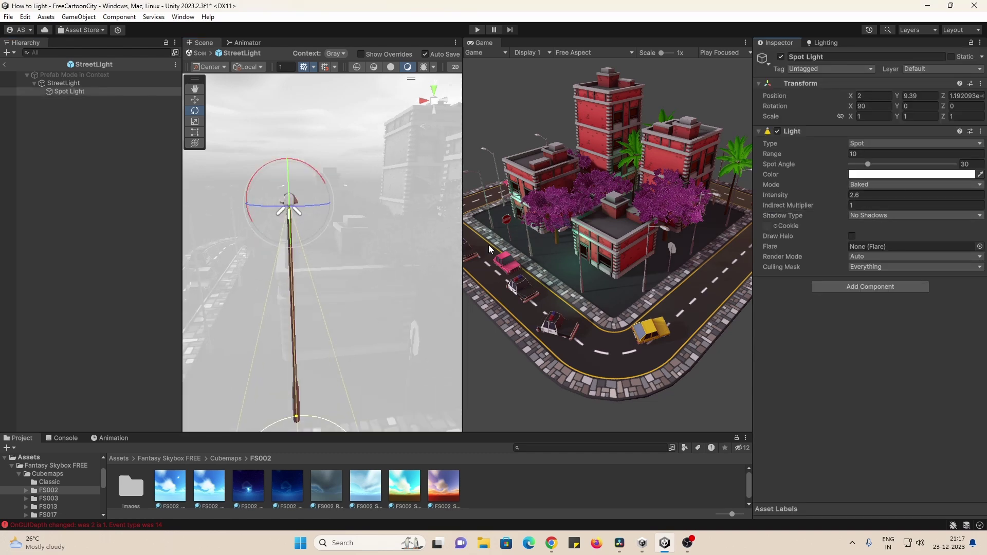
drag(868, 164, 872, 164)
Narrow the spot angle of the Car prefab's headlight spot light
alt+drag(314, 219, 401, 277)
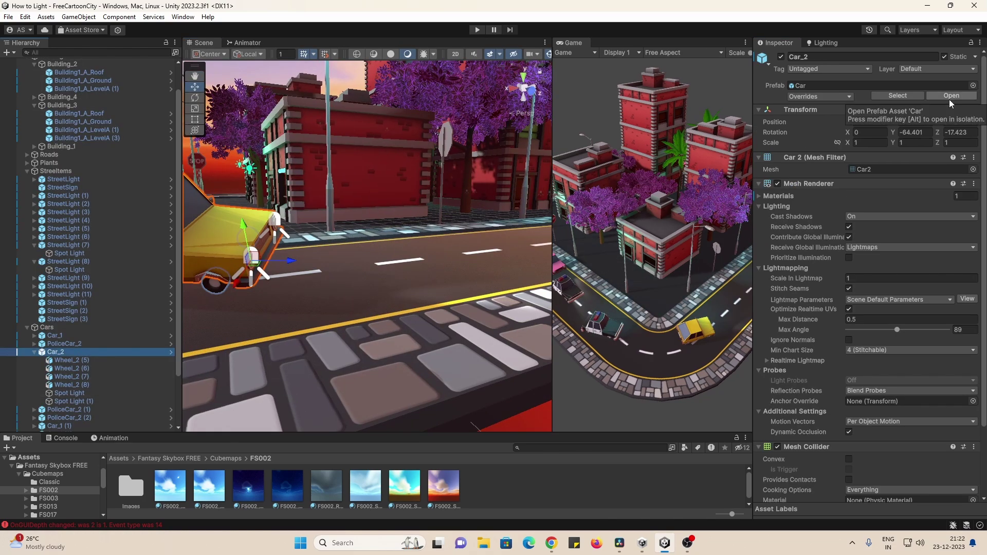
click(949, 96)
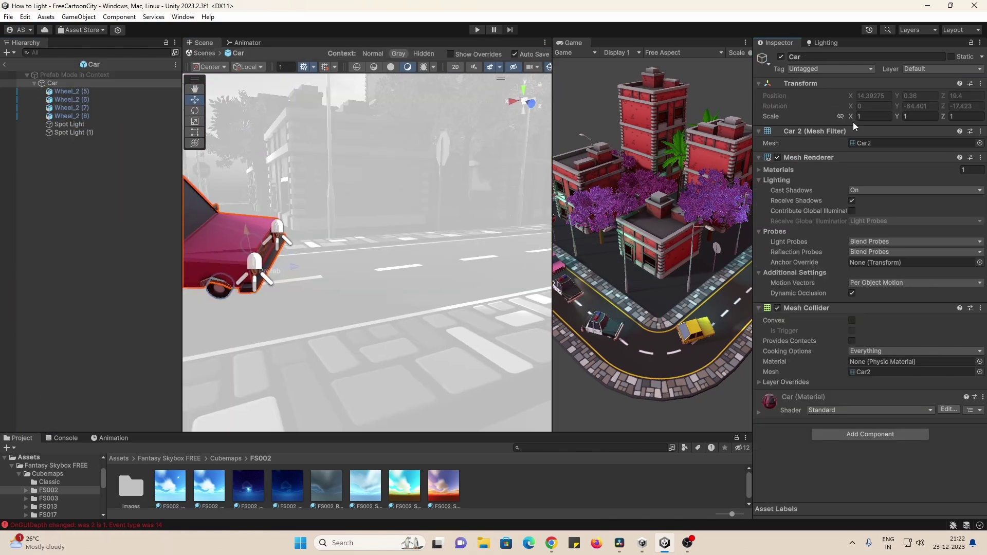
drag(867, 164, 856, 165)
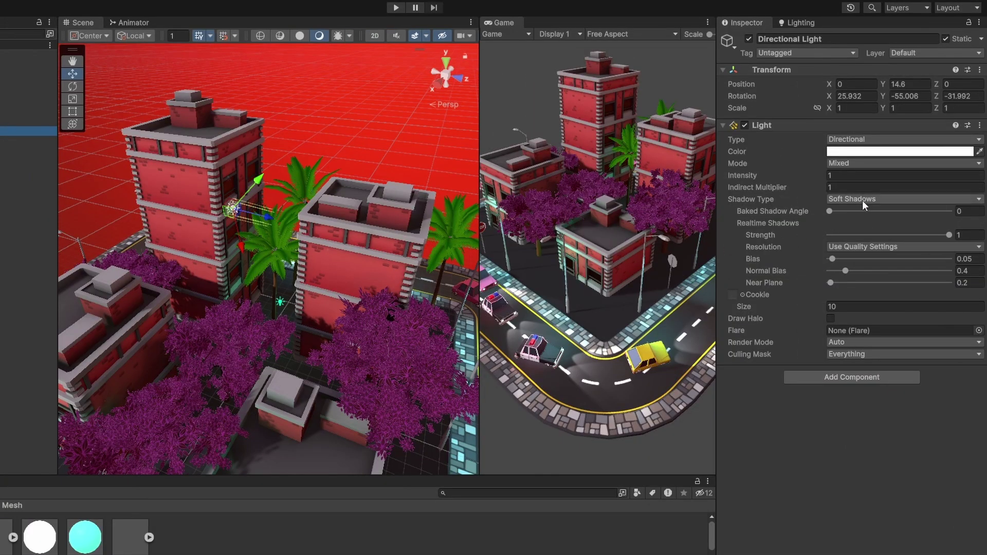
Keep the Directional Light on Mixed, slide the PoliceCar headlight plane along X, and select the StreetLight material
click(860, 164)
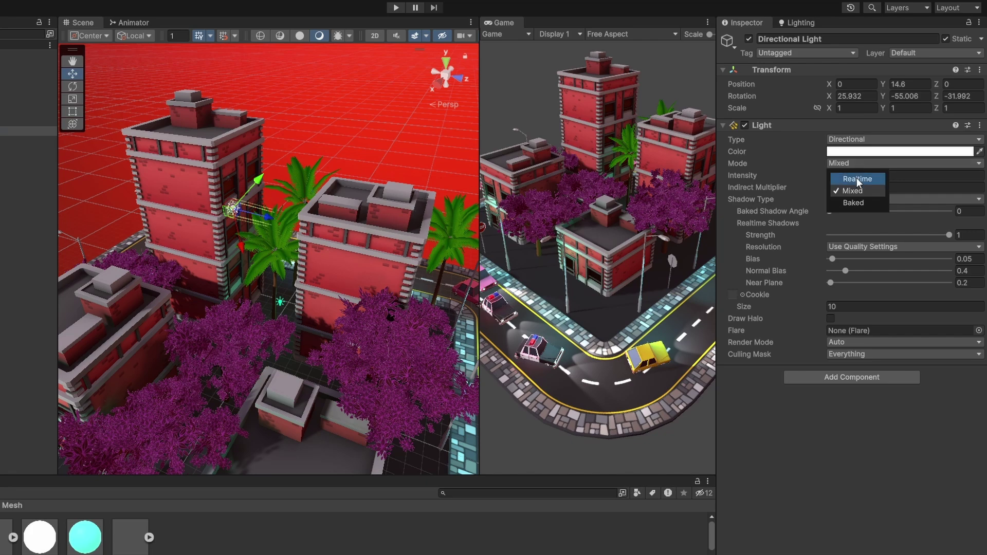
click(856, 191)
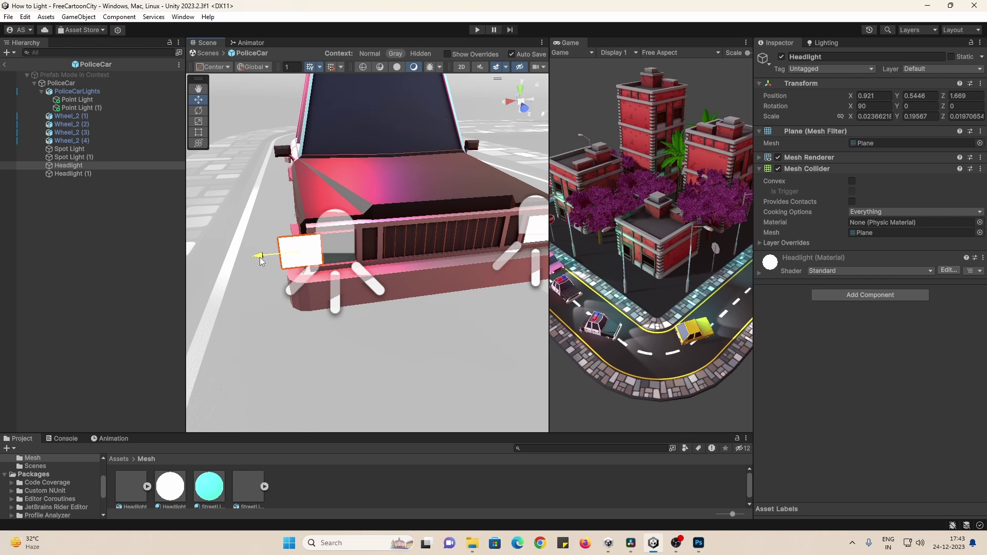
drag(258, 255, 296, 262)
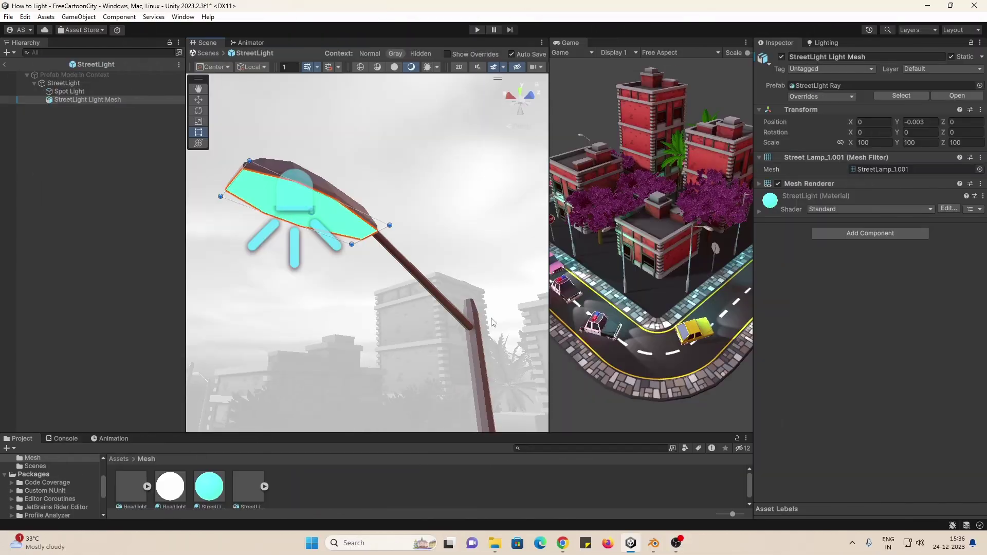
click(172, 486)
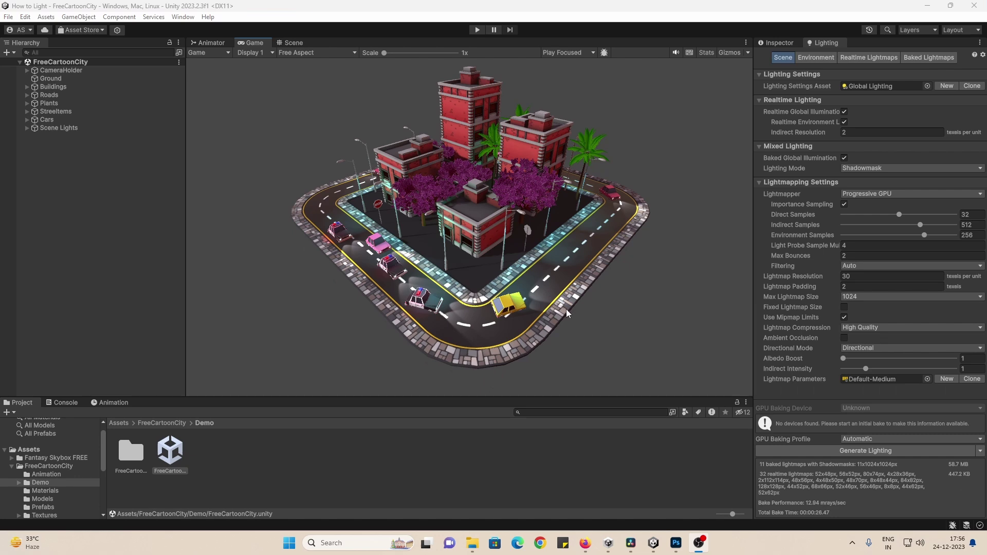
Start the lighting bake with Generate Lighting, dismissing the extra bake options menu
click(853, 451)
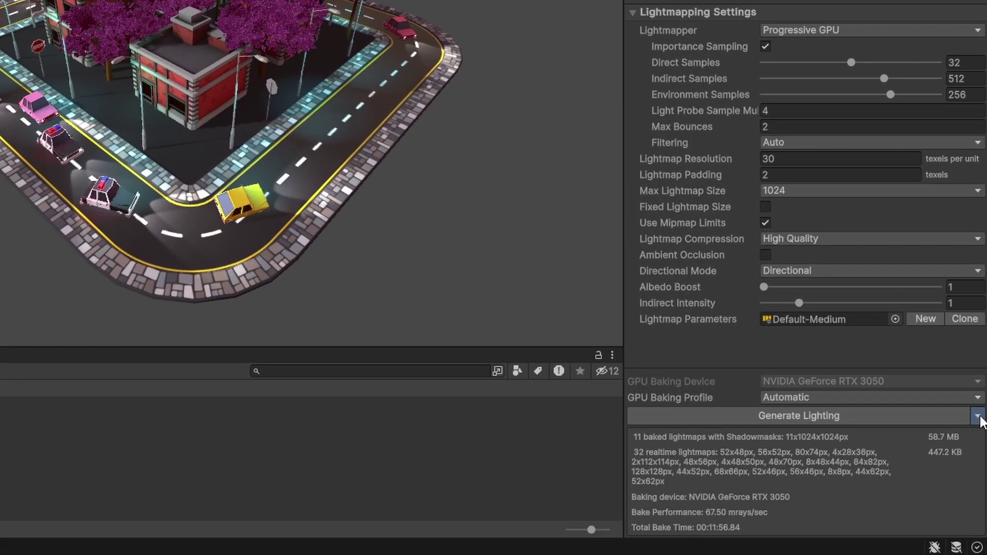
click(972, 348)
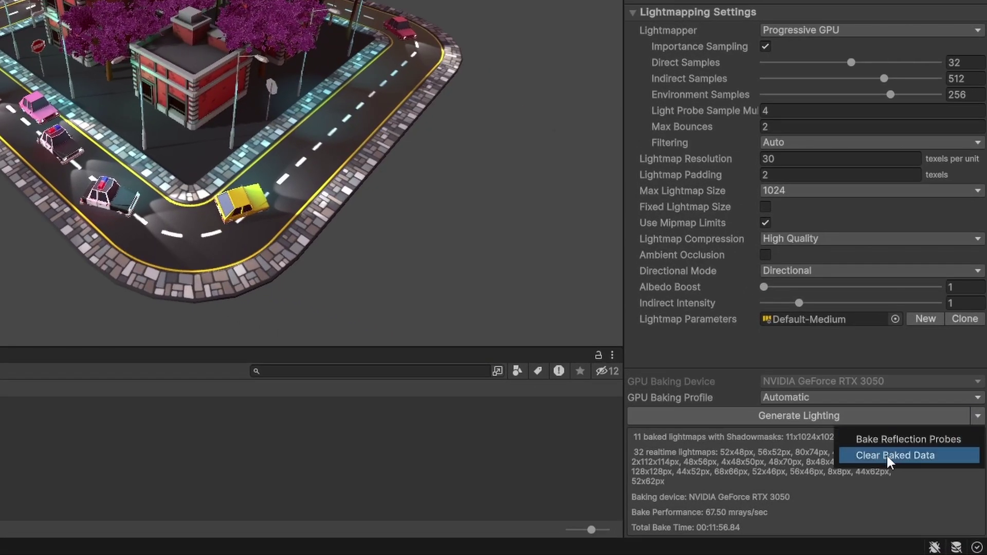
click(309, 465)
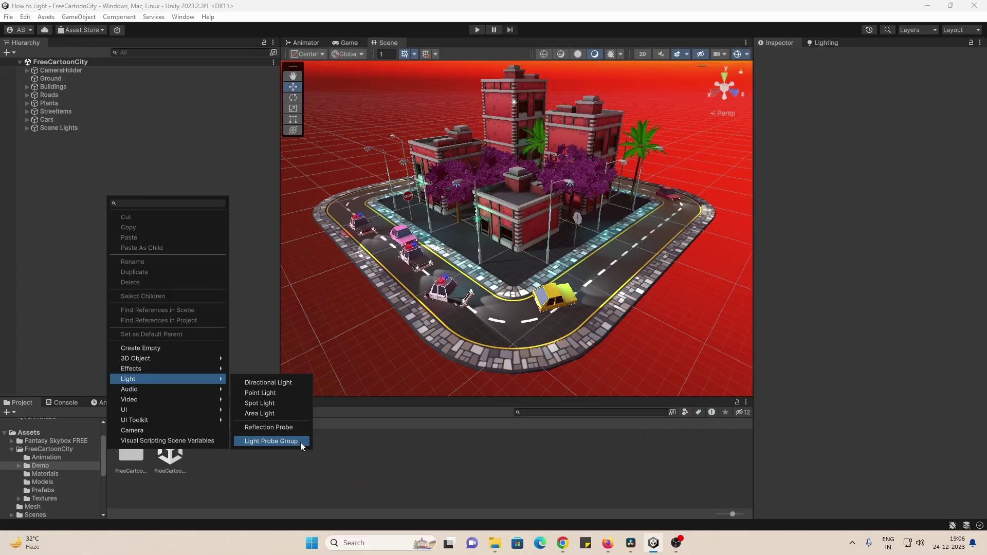
Add a Light Probe Group, frame it in view, and enter its probe editing mode
click(270, 441)
key(f)
click(293, 154)
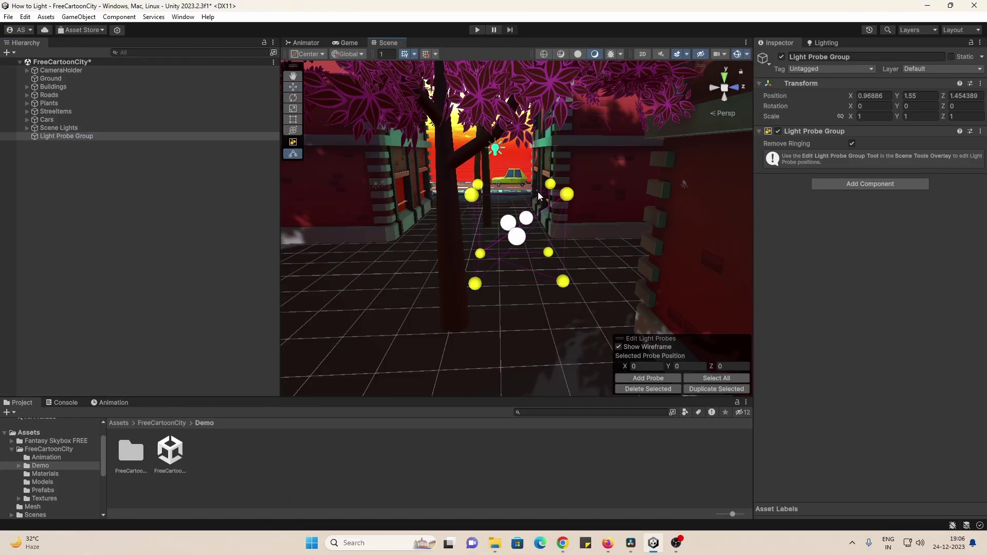
scroll(595, 319, up, 5)
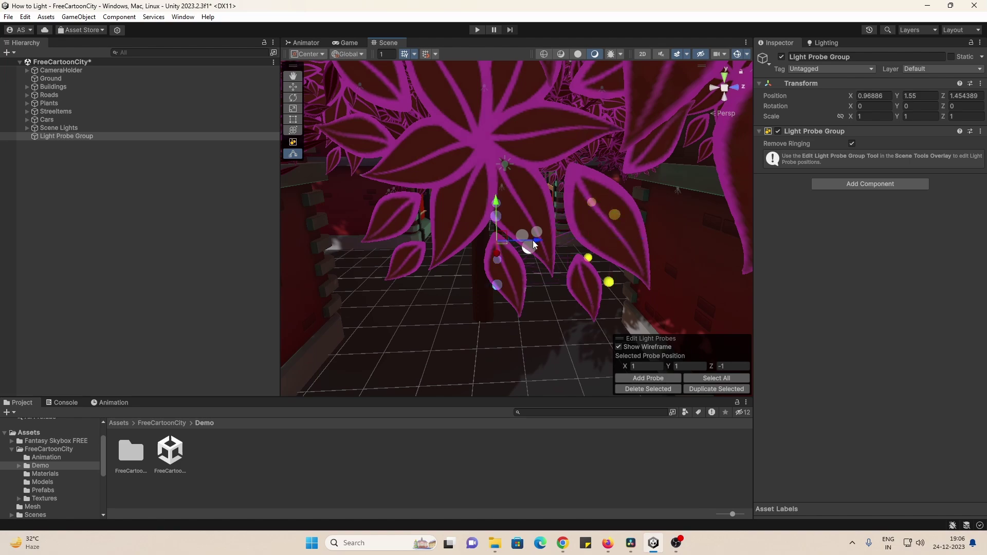
alt+drag(606, 280, 555, 205)
scroll(522, 146, down, 10)
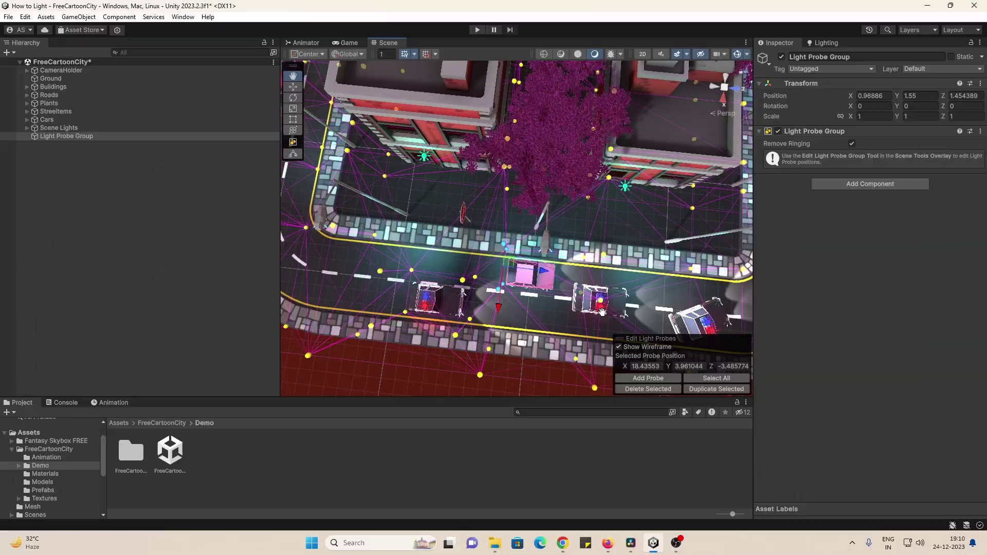
Move the light probes along the road, lowering them to the surface and out to the corner
drag(531, 246, 527, 251)
middle_drag(575, 281, 444, 258)
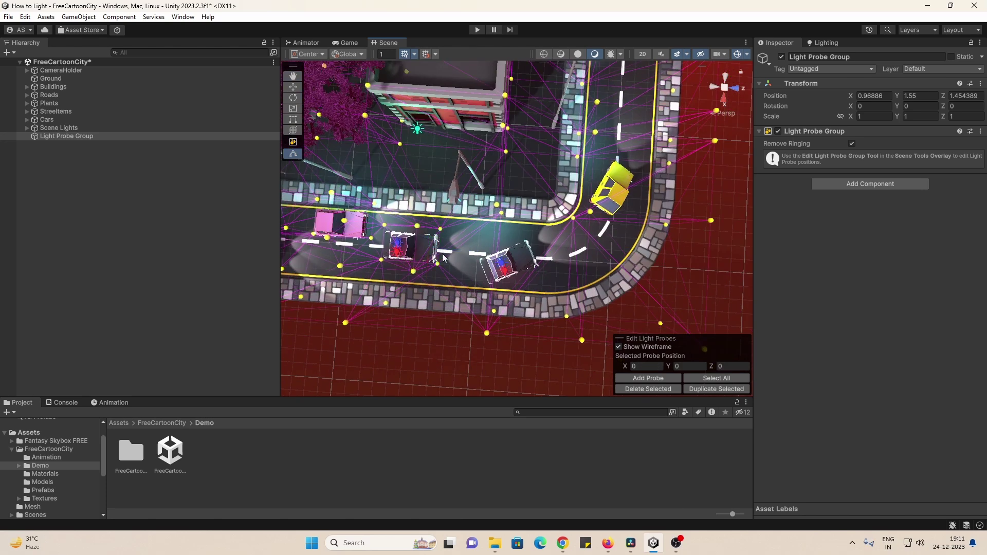
drag(476, 359, 483, 298)
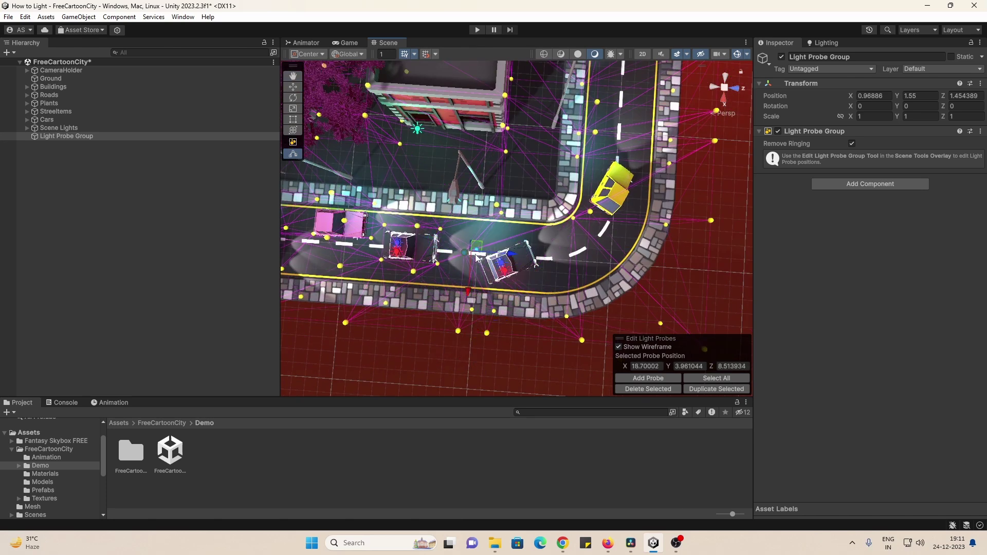
drag(477, 257, 484, 297)
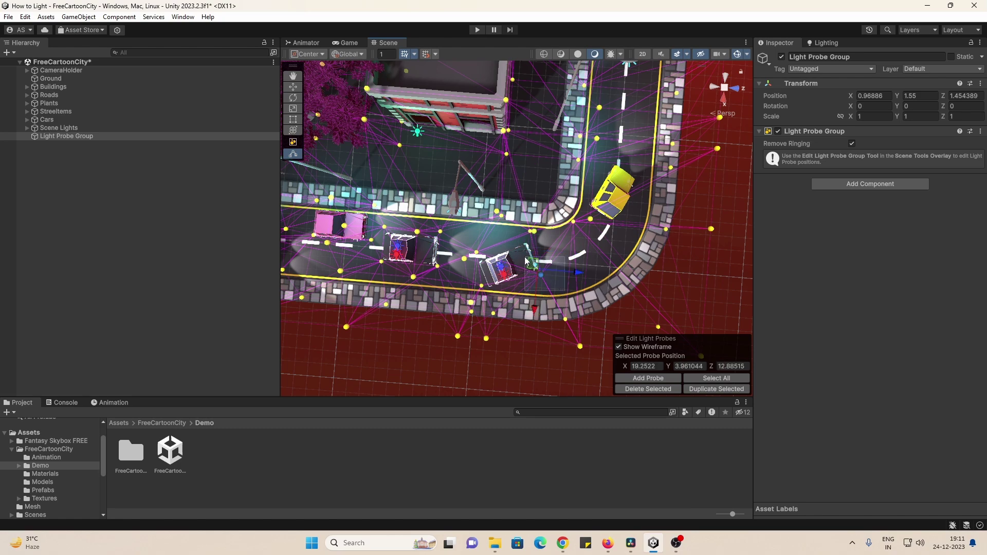
drag(526, 261, 577, 255)
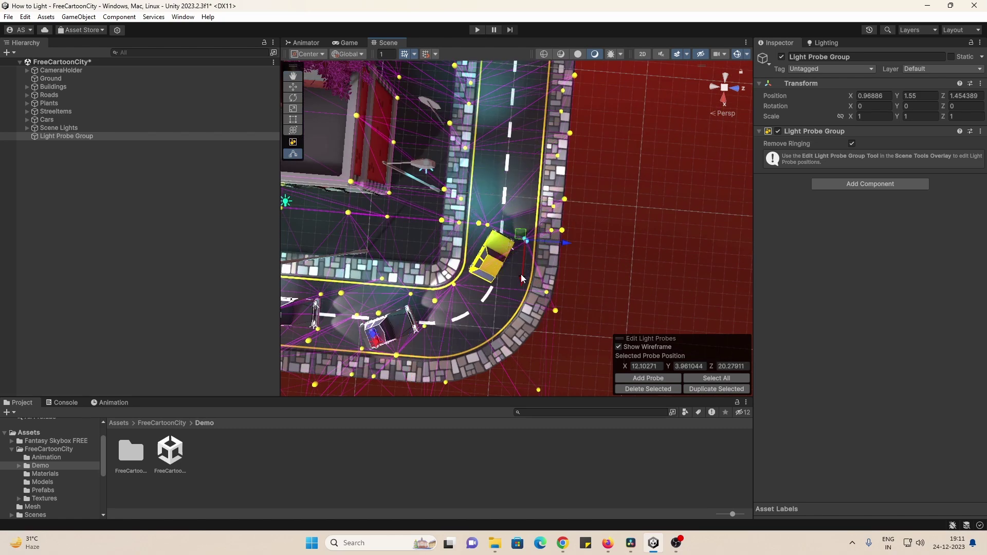
drag(521, 278, 502, 279)
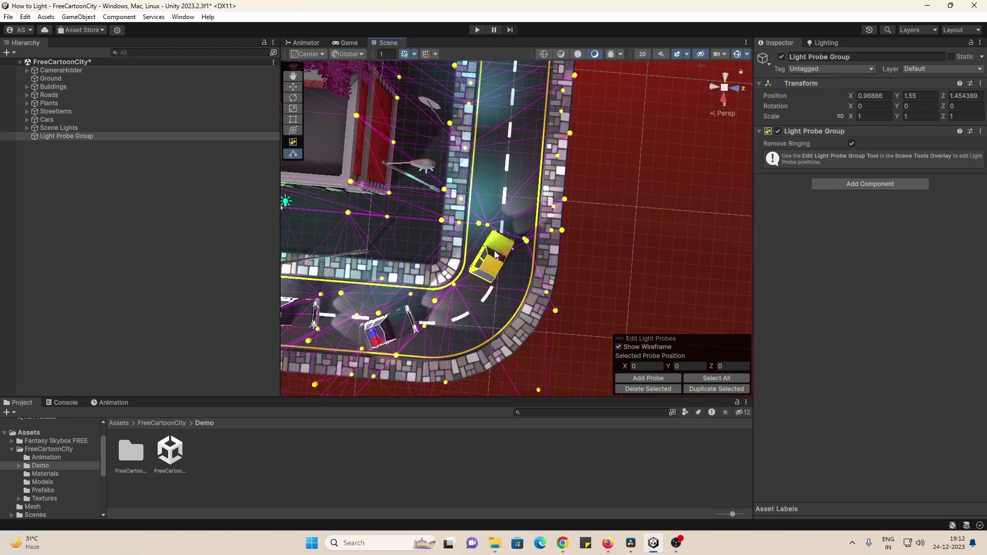
scroll(495, 254, down, 10)
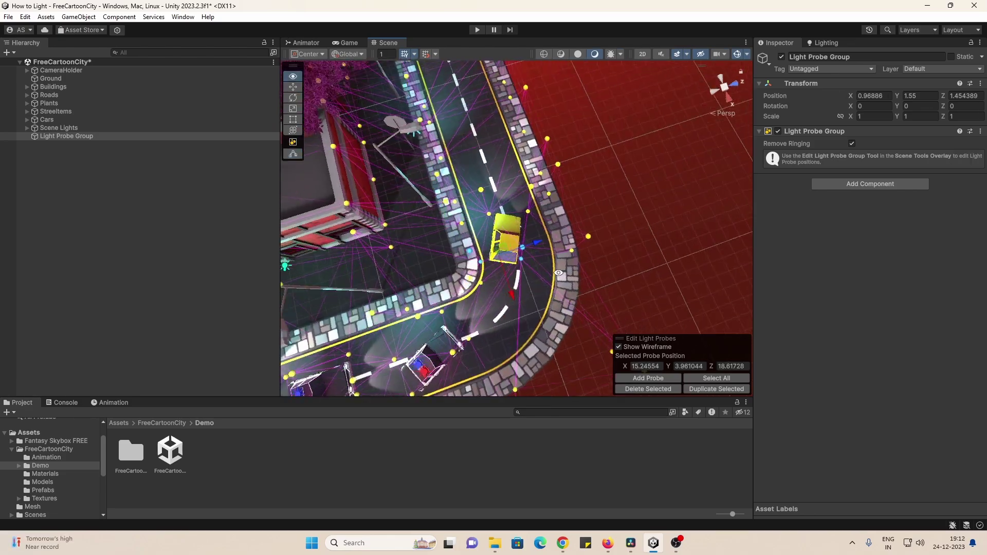
alt+drag(562, 241, 617, 226)
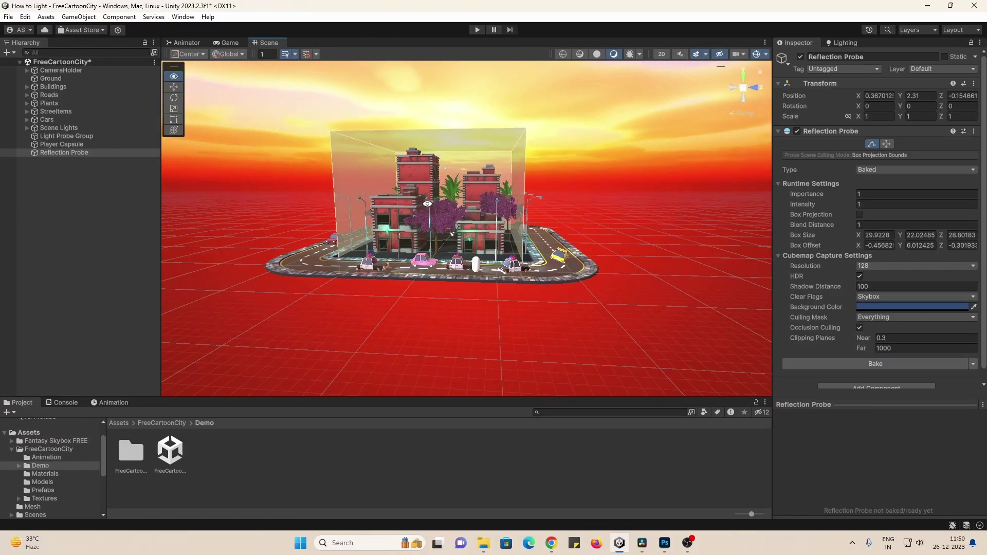
Orbit from a top-down view of the city block back to a low view
alt+drag(472, 245, 448, 242)
alt+drag(508, 170, 397, 154)
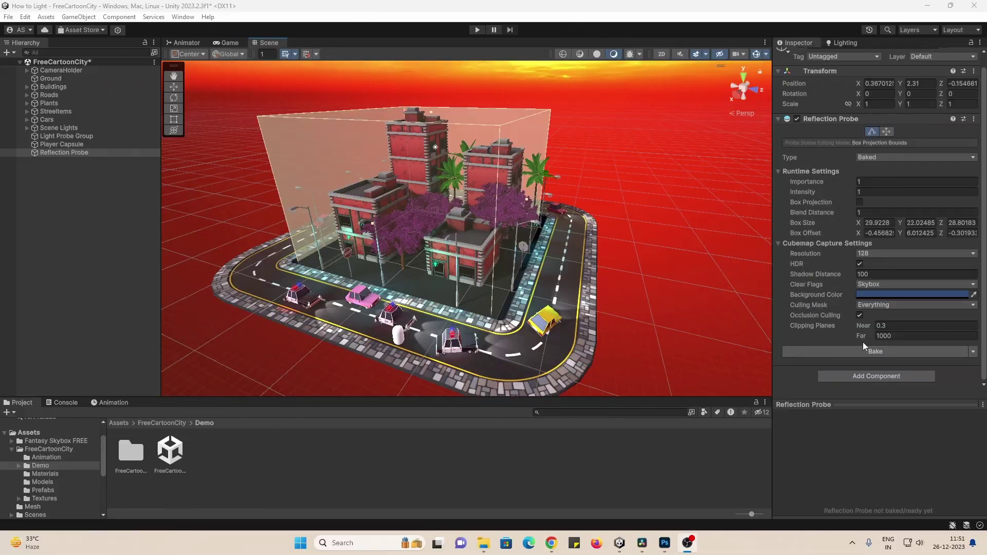
Bake the reflection probe, inspect its preview, and toggle the probe off and on
click(862, 351)
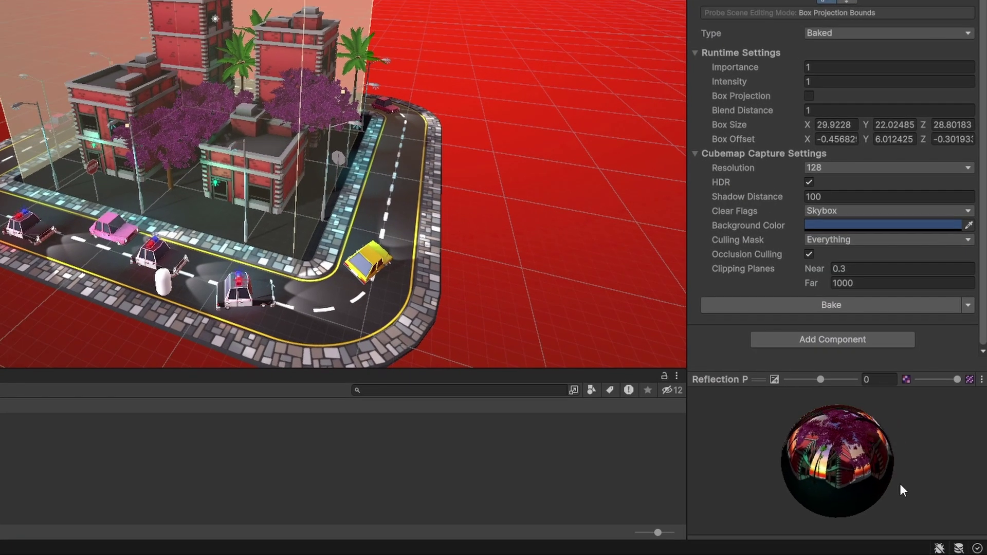
drag(925, 479, 831, 460)
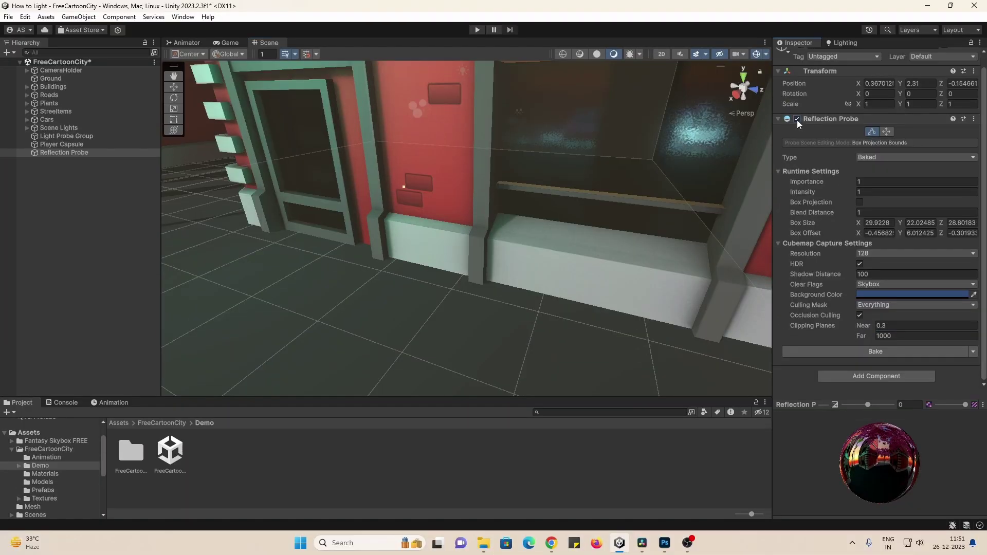
click(797, 119)
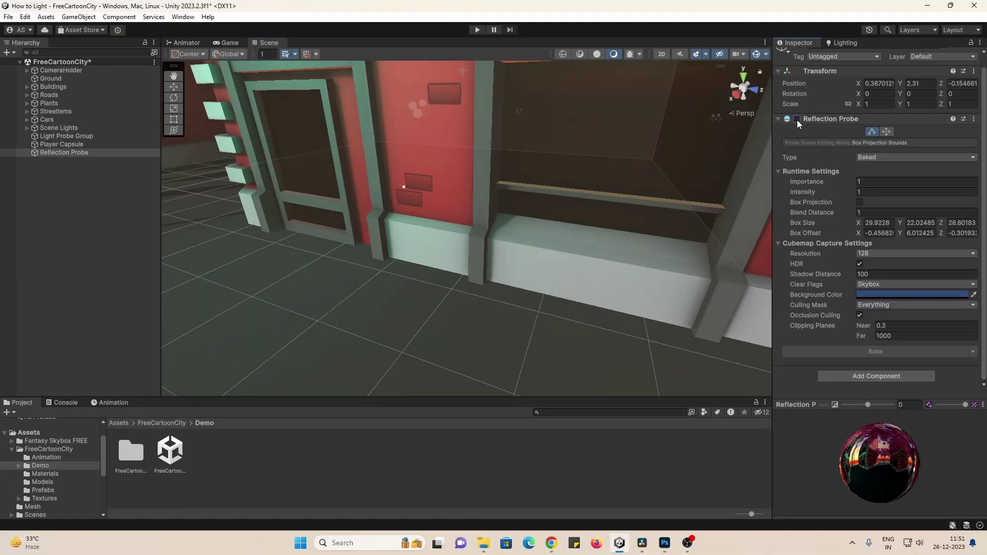
click(797, 119)
click(797, 119)
click(797, 119)
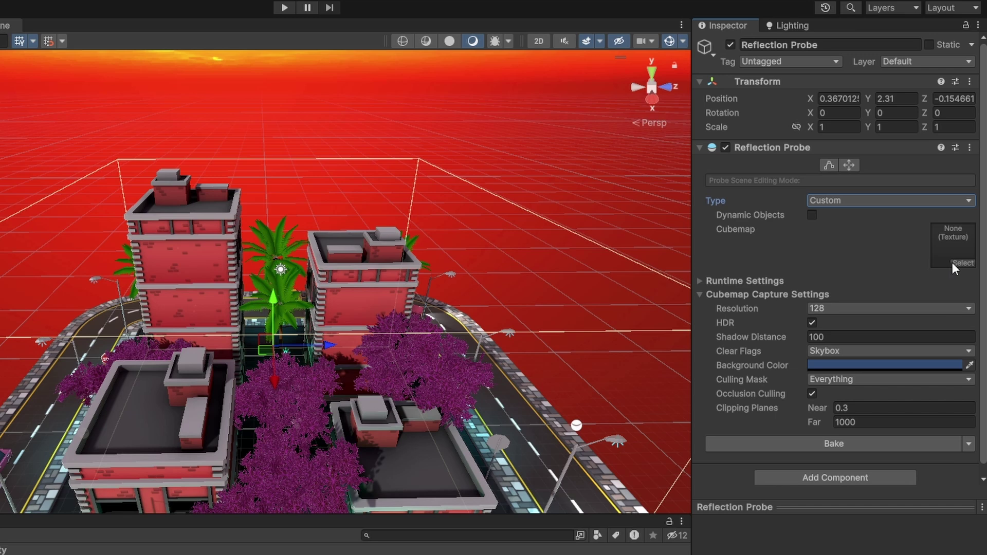
Pick a custom cubemap, review the Buildings' static flags, and move the chrome capsule across the street
click(959, 263)
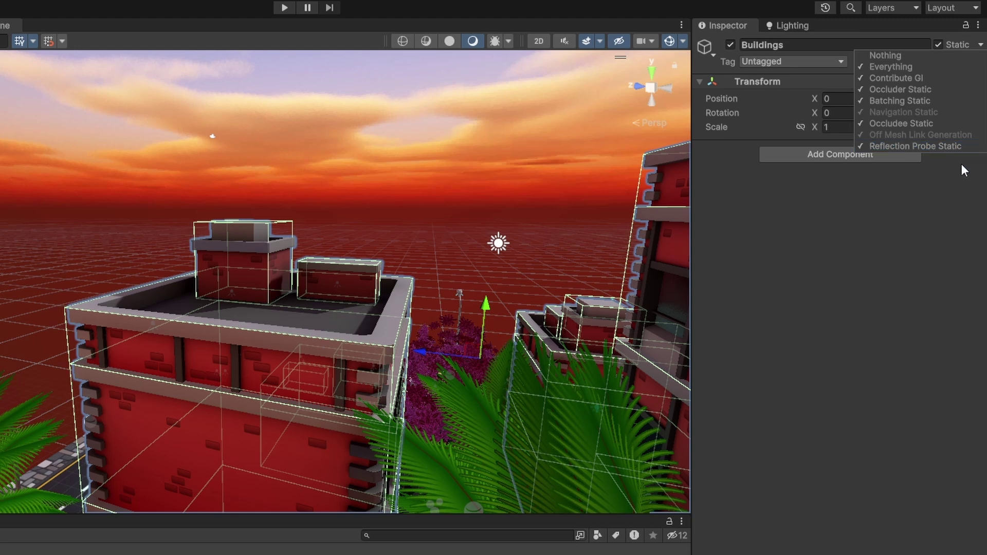
click(962, 168)
click(979, 45)
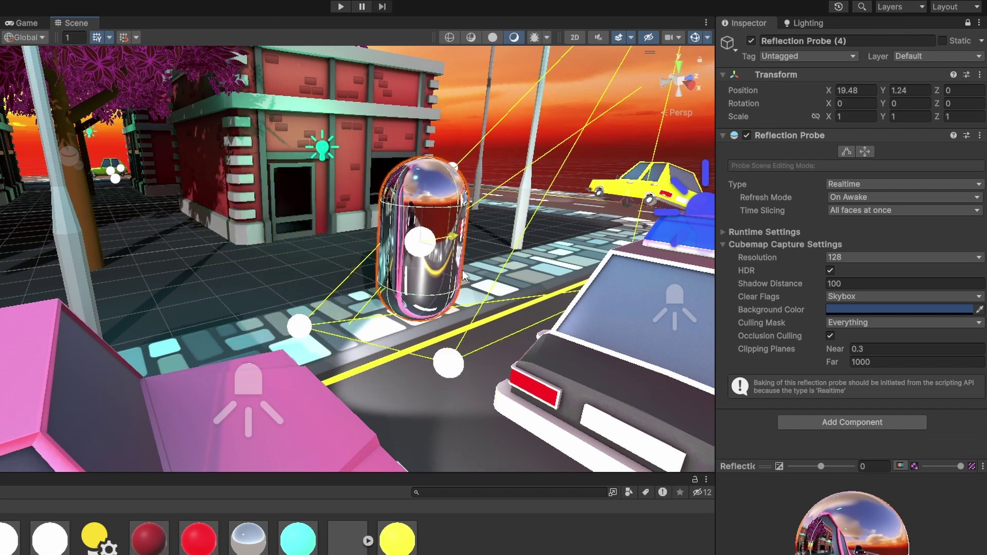
drag(374, 314, 602, 426)
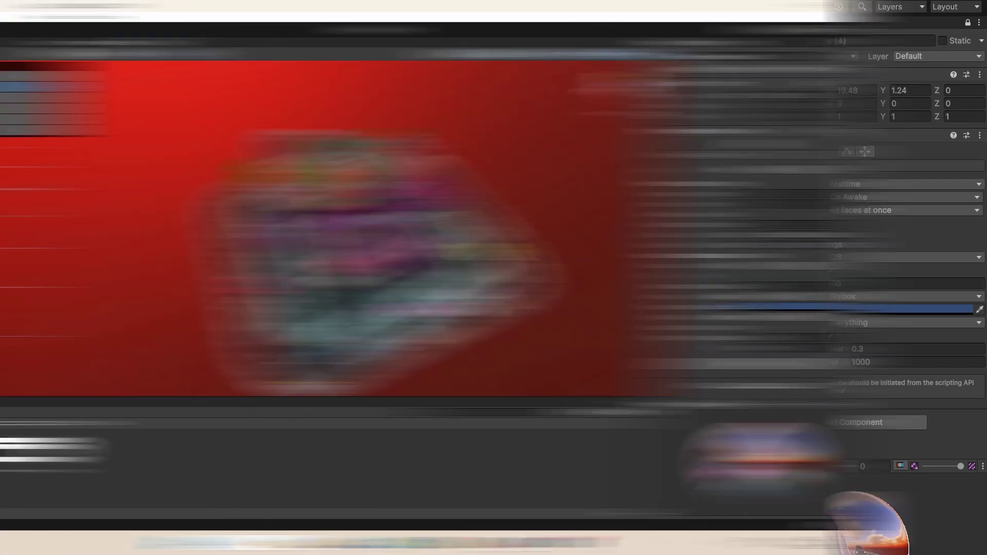
Extend the probe's bounds downward, select Reflection Probes (1)-(4), and Bake All Reflection Probes
drag(391, 267, 393, 330)
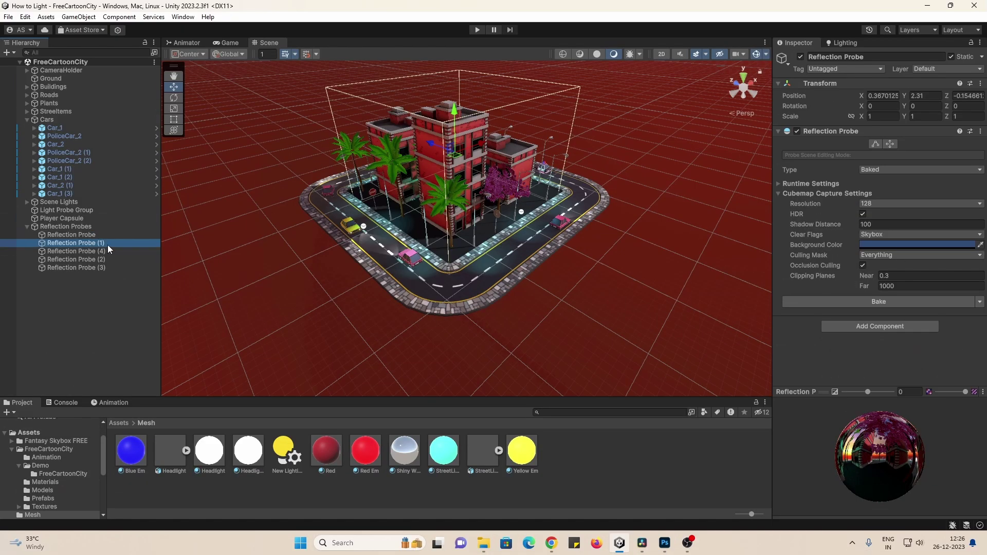
click(104, 251)
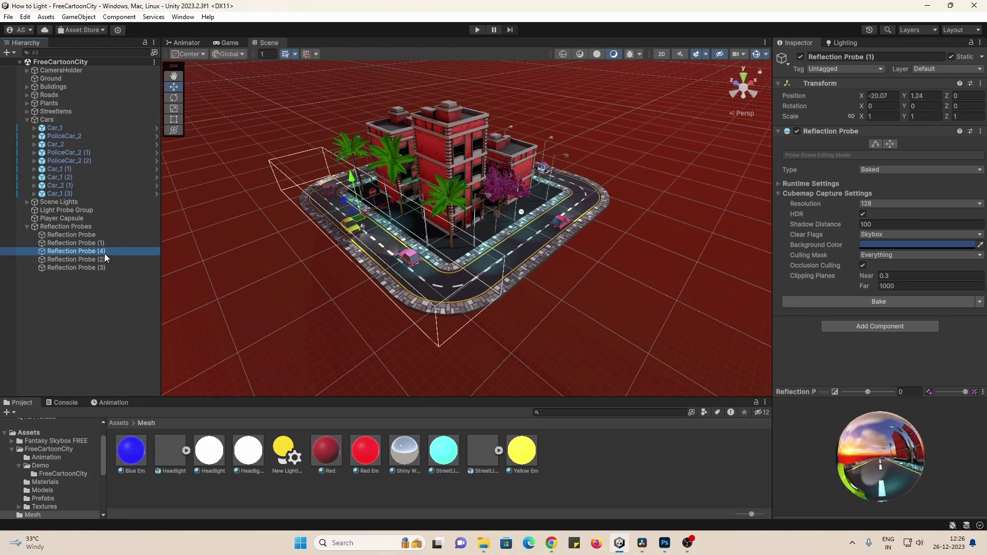
click(103, 259)
click(103, 267)
click(104, 251)
click(104, 244)
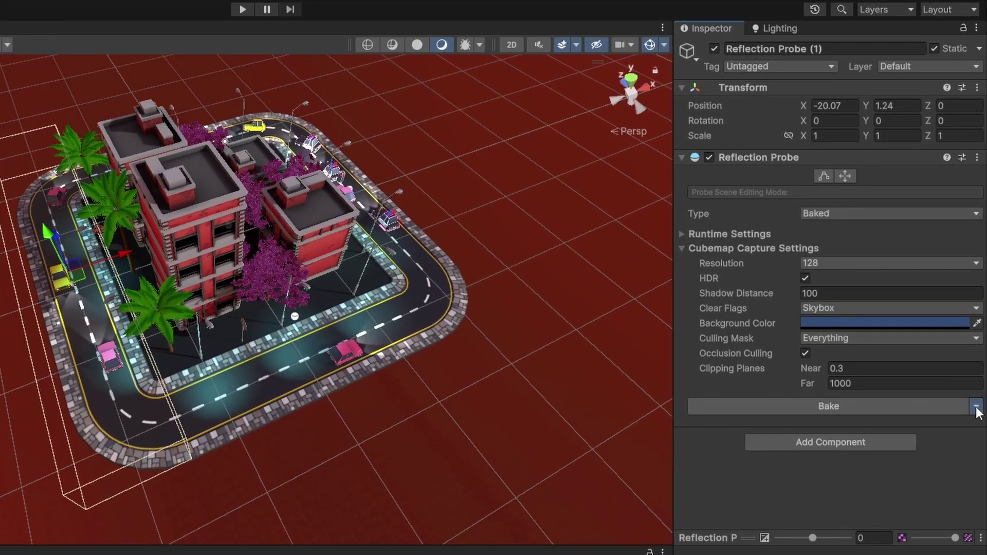
click(980, 302)
click(959, 428)
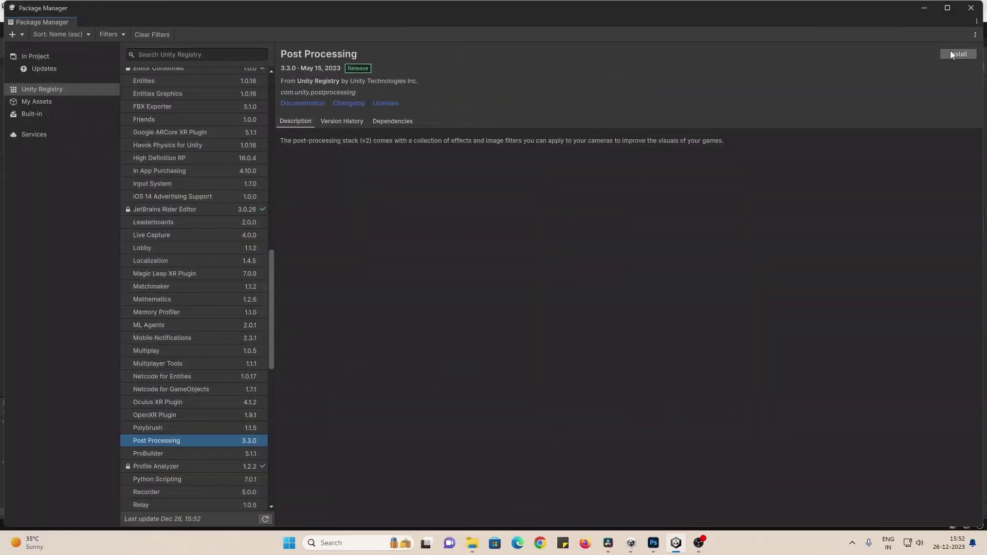
Install Post Processing 3.3.0 from the Unity Registry and look over its package details
click(951, 51)
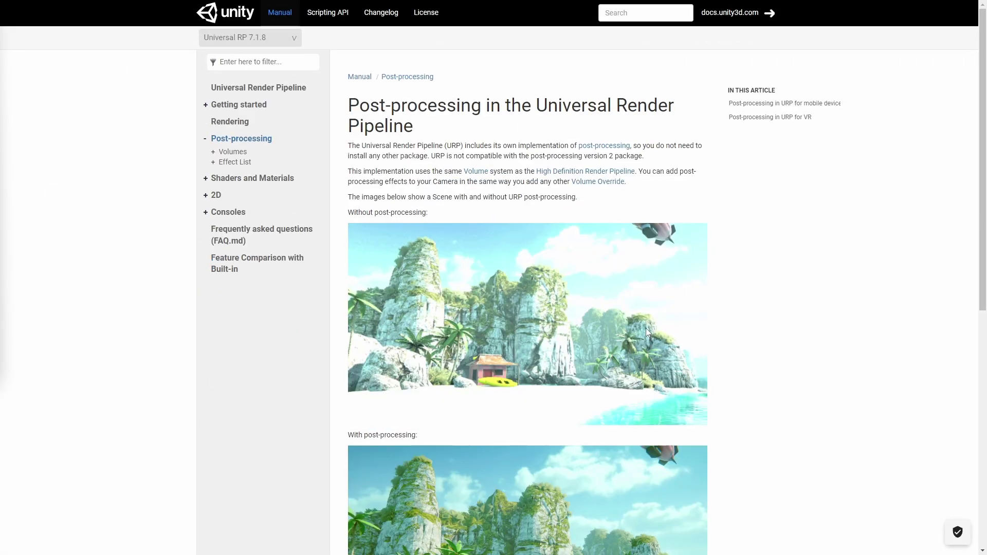
scroll(646, 328, down, 4)
scroll(646, 328, down, 2)
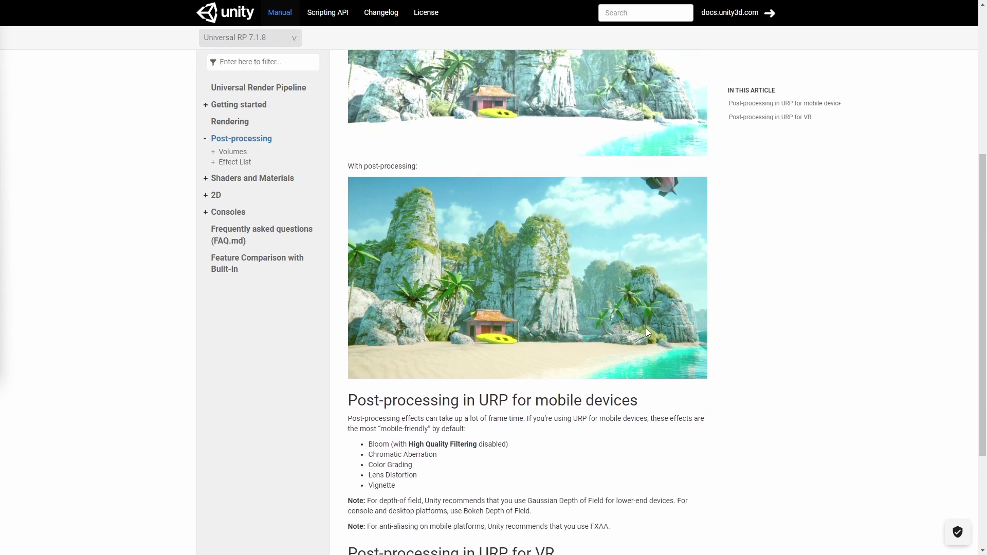
scroll(646, 328, up, 3)
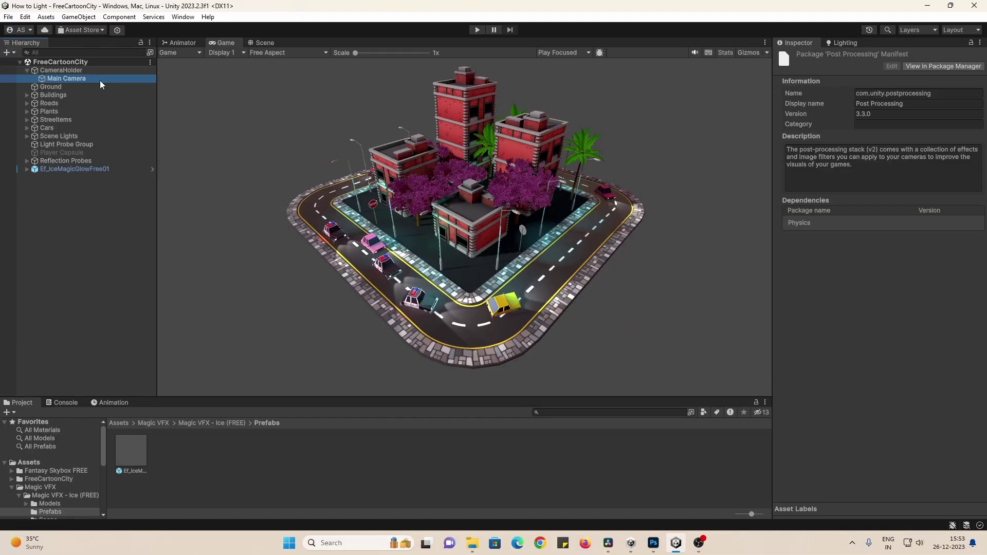
Give Main Camera a Post-process Layer and create an object 'PP' with a Post-process Volume
click(879, 377)
click(856, 408)
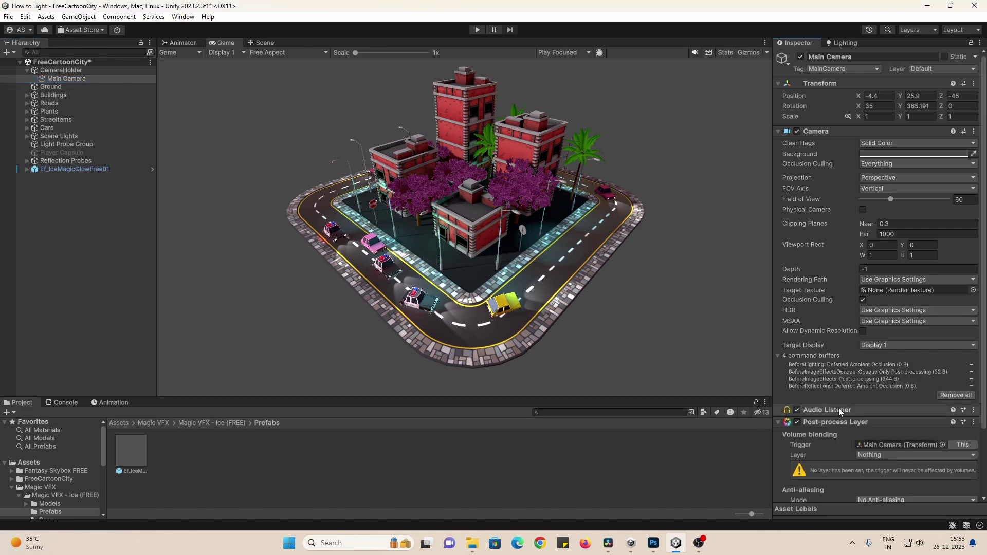
scroll(864, 379, down, 3)
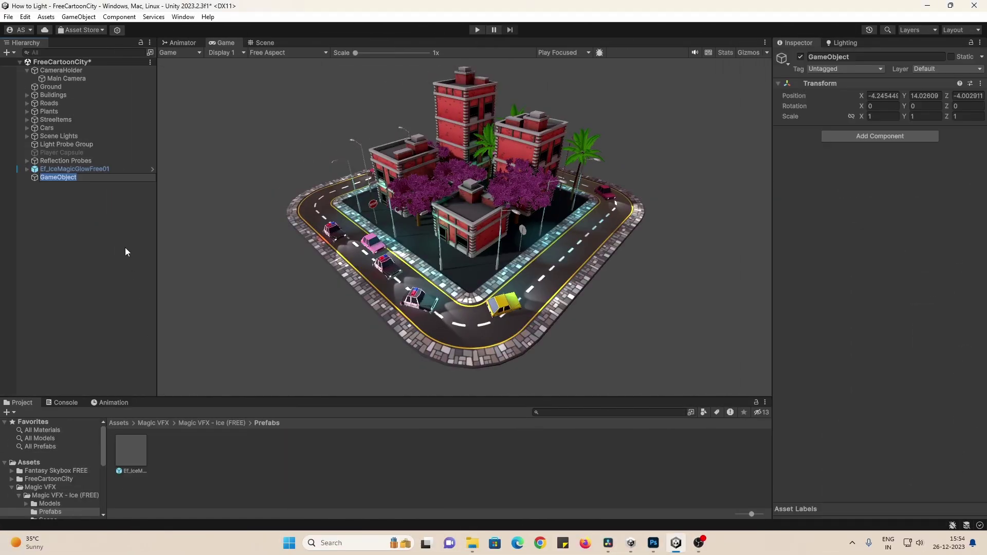
text(PP)
key(Return)
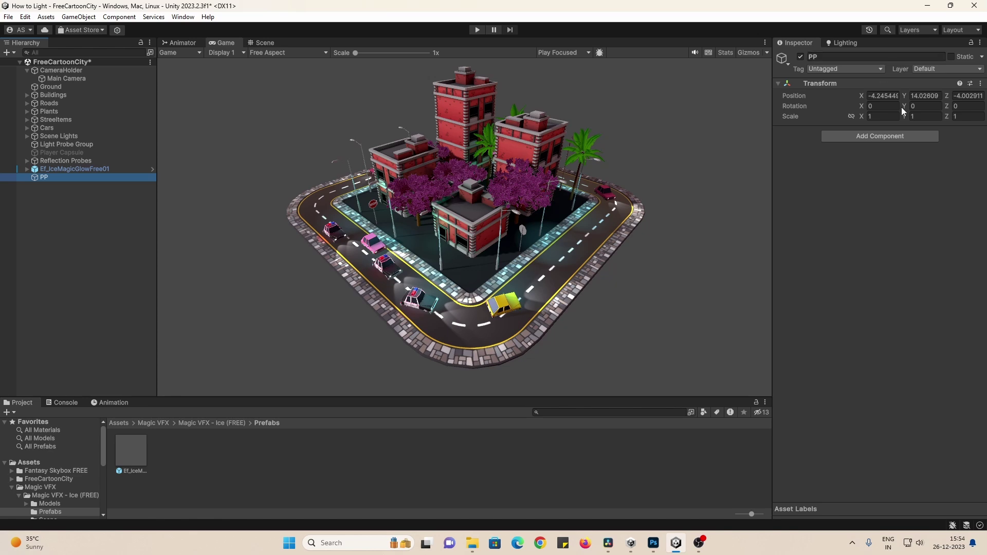
click(888, 139)
click(888, 193)
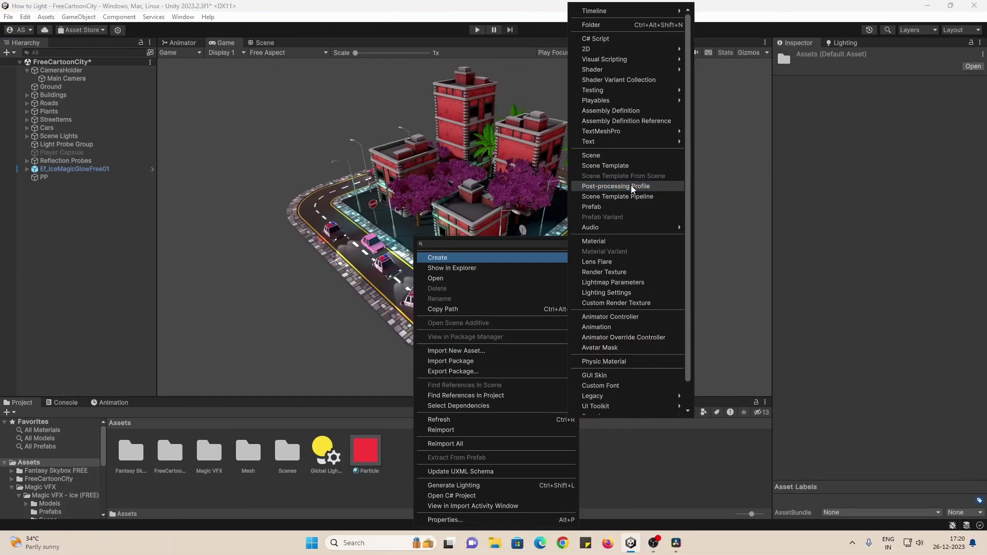
Create a 'Post Processing' profile, assign it to the volume, and tick Is Global
click(631, 186)
text(Post Proces)
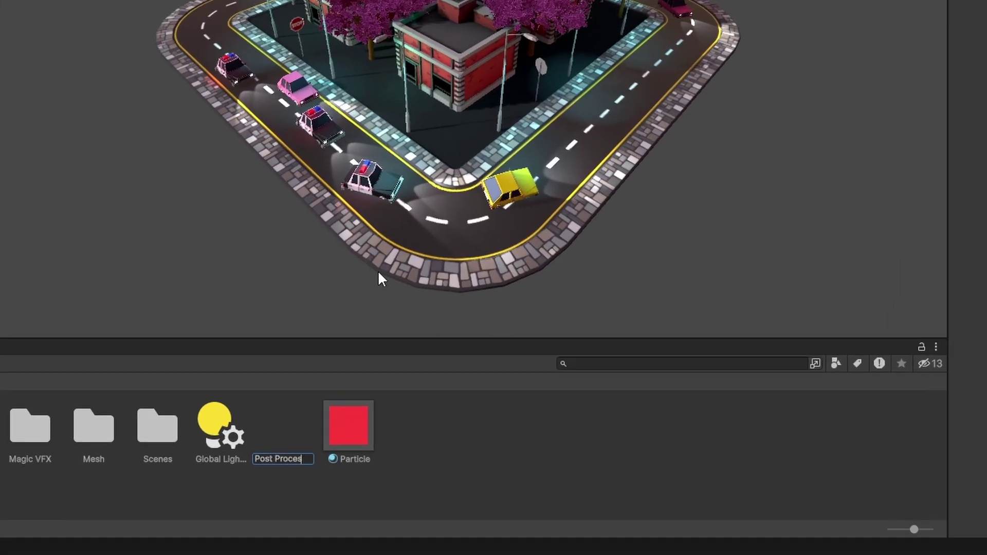
text(sing)
key(Return)
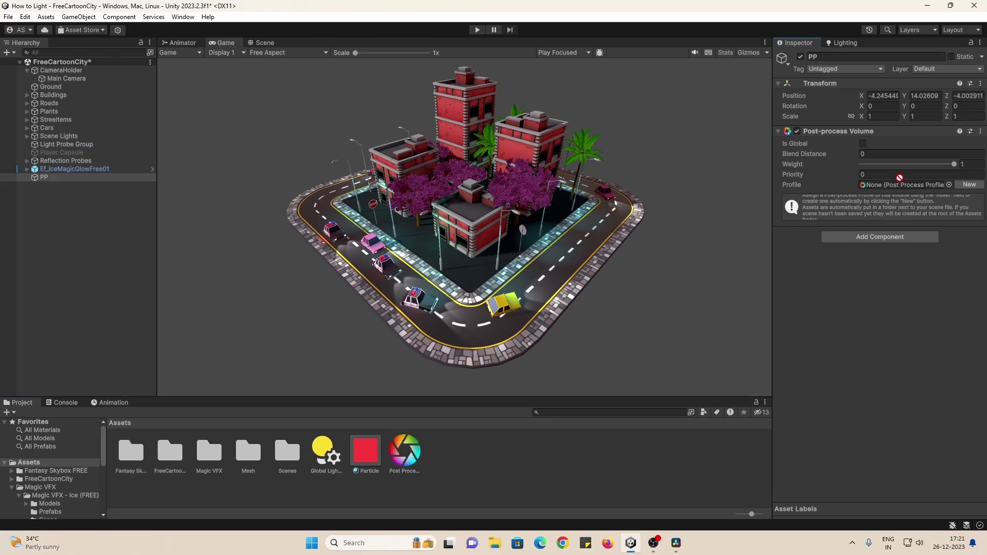
drag(904, 179, 896, 186)
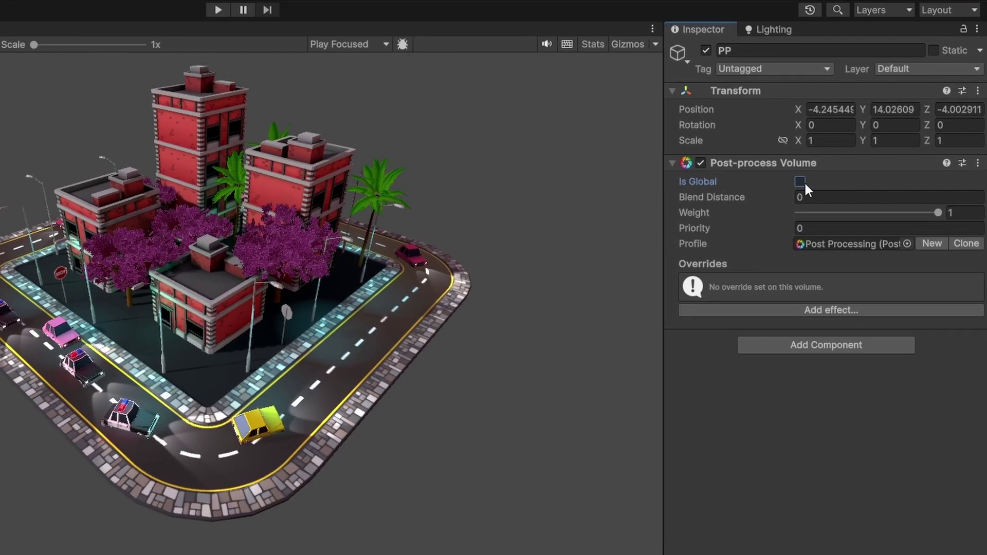
click(862, 143)
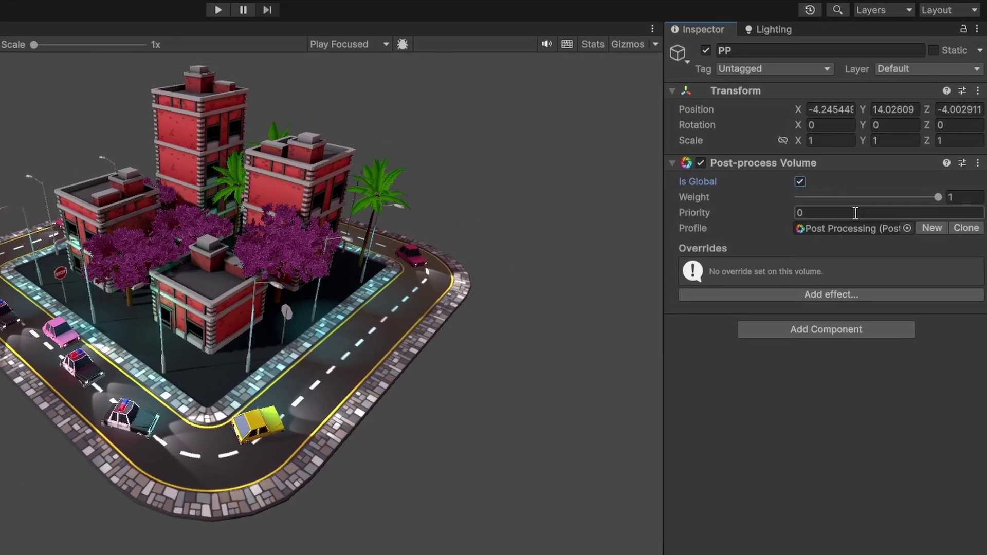
Put the PP object on layer PP and set Main Camera's Post-process Layer to PP
click(925, 68)
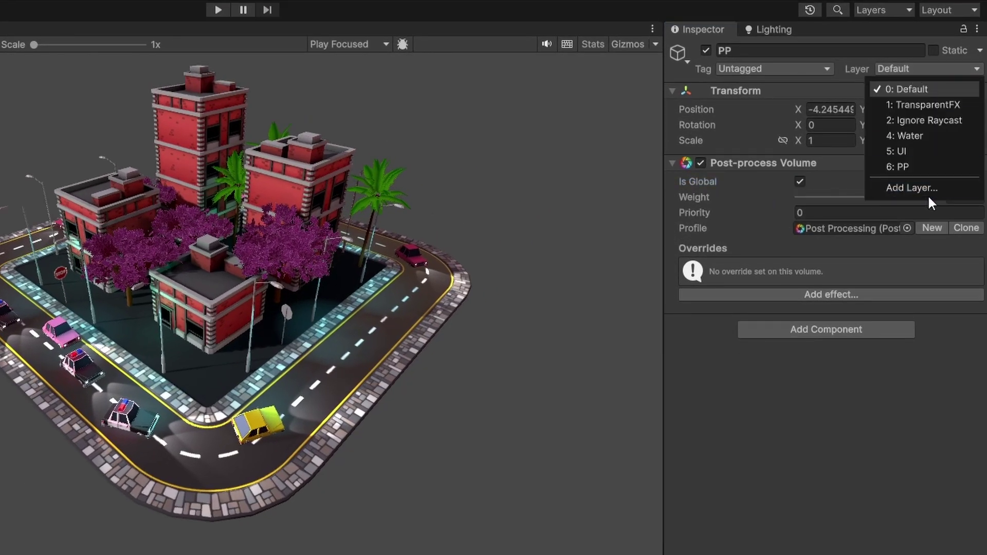
click(914, 168)
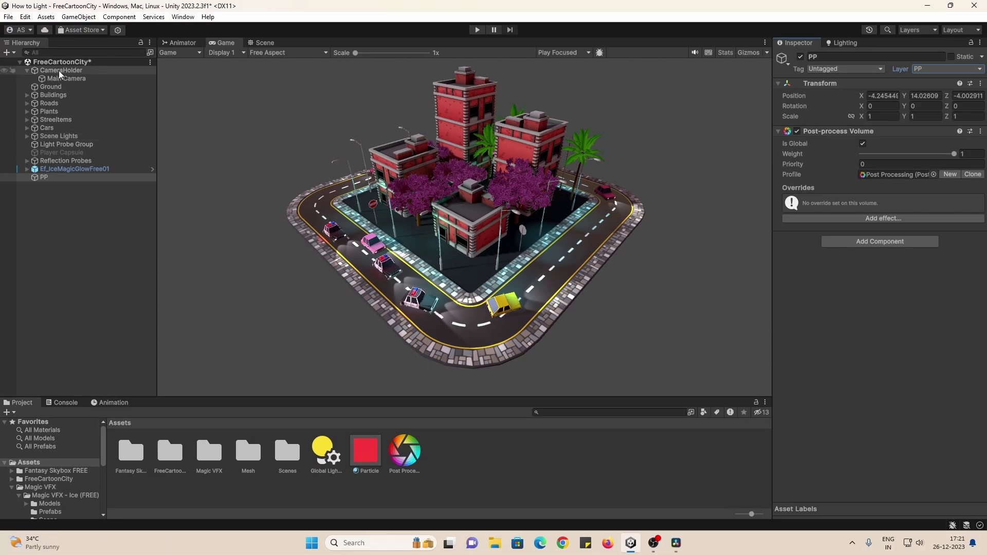
click(46, 70)
click(898, 369)
click(882, 454)
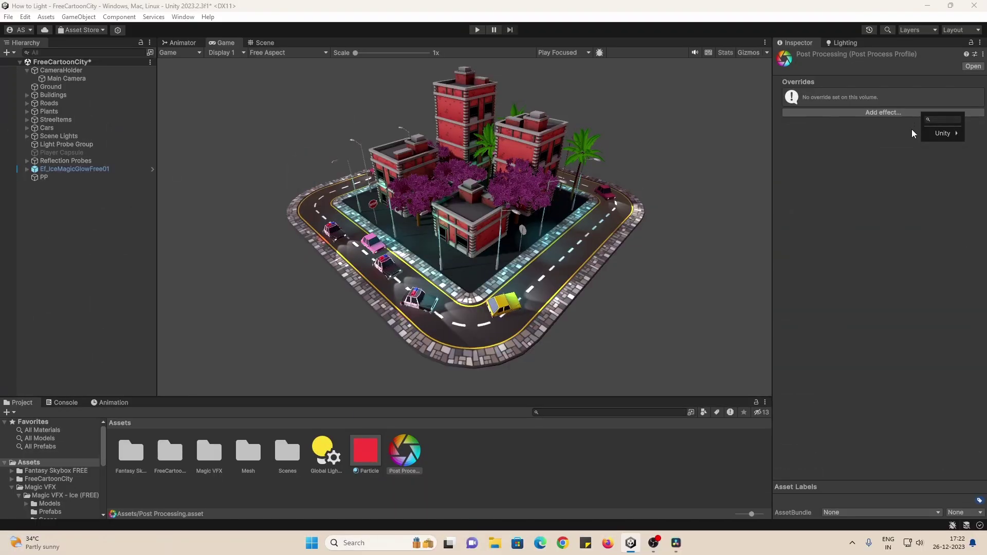
Add the Bloom, Ambient Occlusion and Color Grading effects to the Post Processing profile
mouse_move(944, 137)
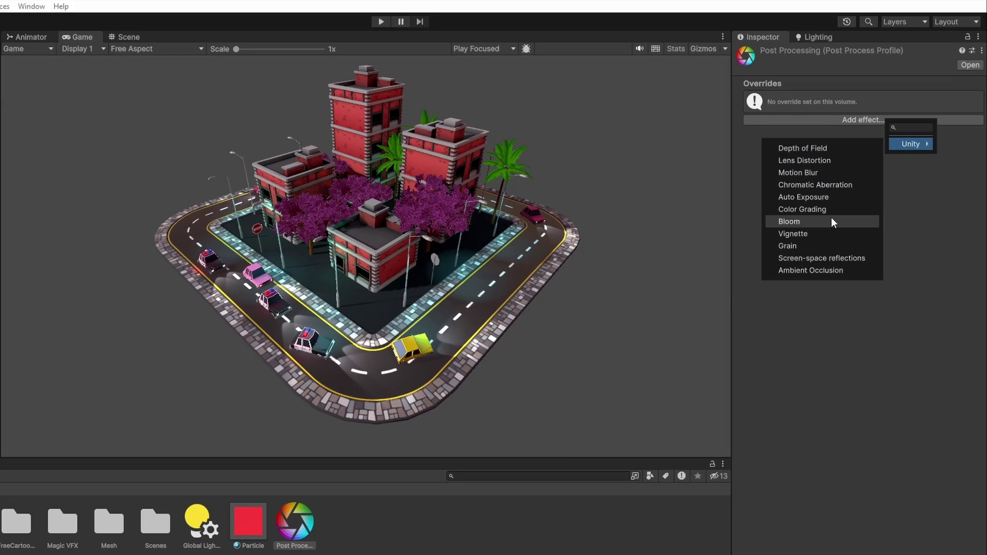
click(840, 199)
click(884, 109)
mouse_move(896, 149)
click(772, 157)
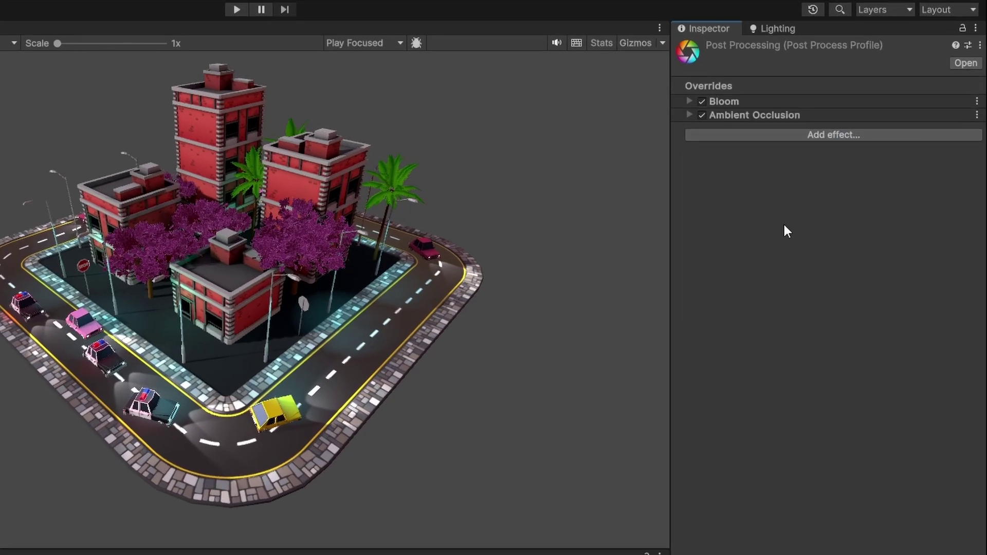
click(830, 134)
mouse_move(874, 169)
click(750, 234)
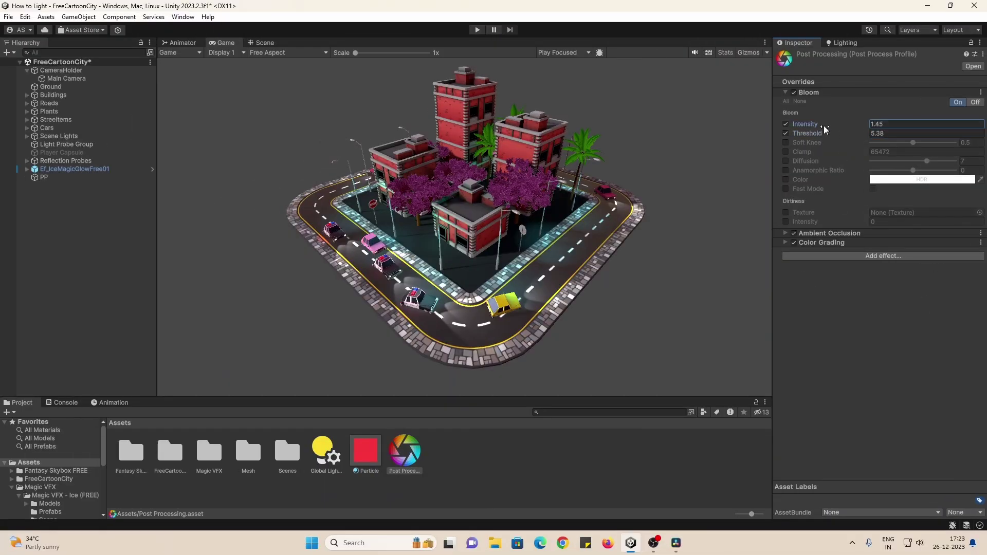